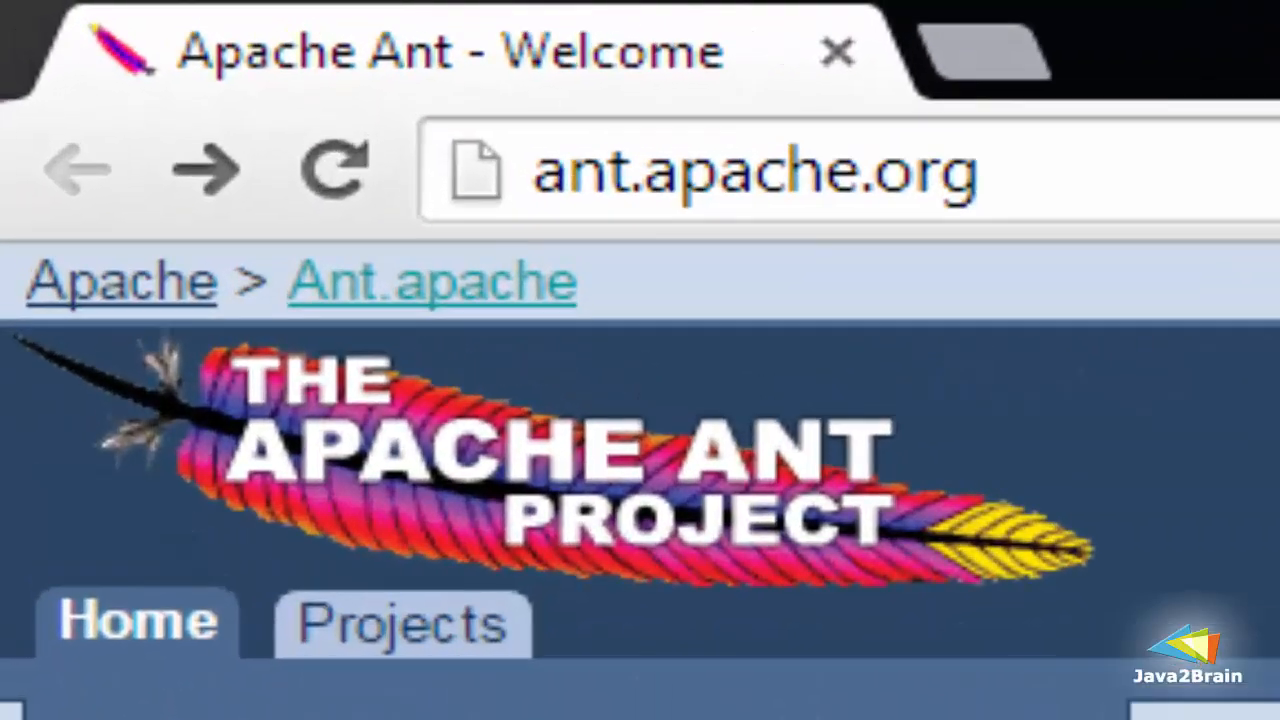
Download the apache-ant-1.9.4-bin.zip archive from the Apache Ant Binary Distributions page
left_click(1182, 176)
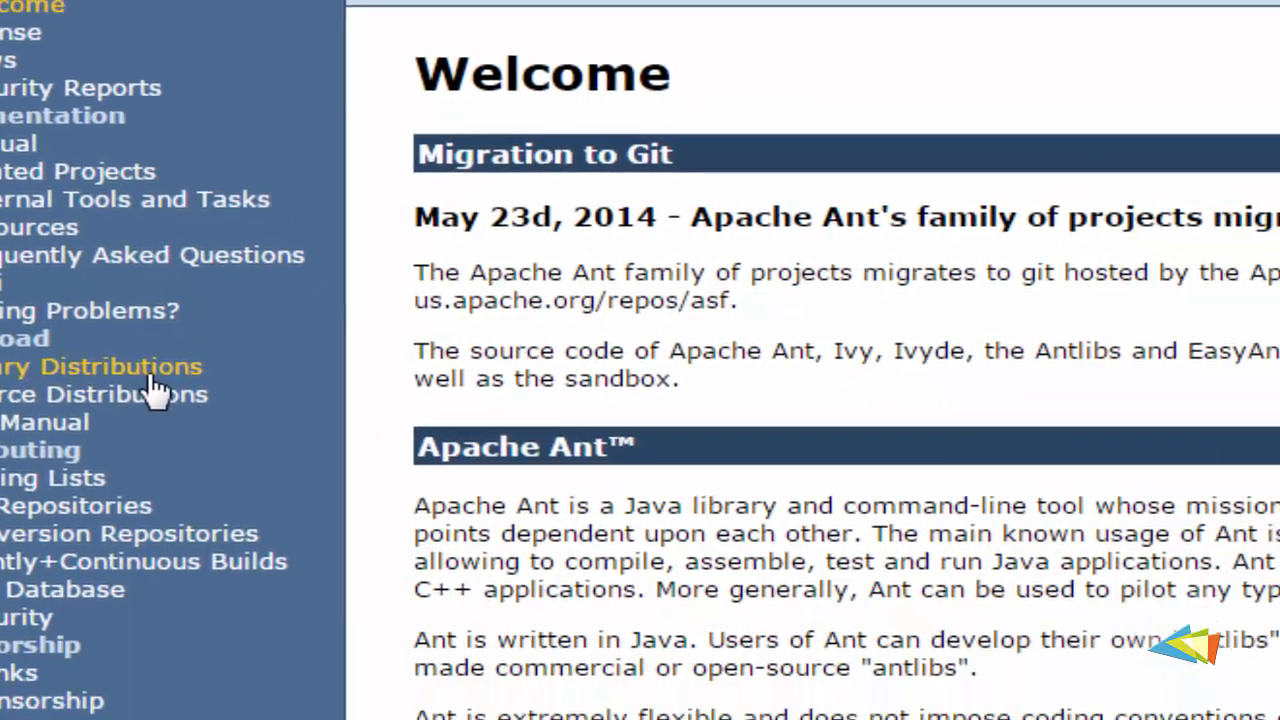
left_click(150, 376)
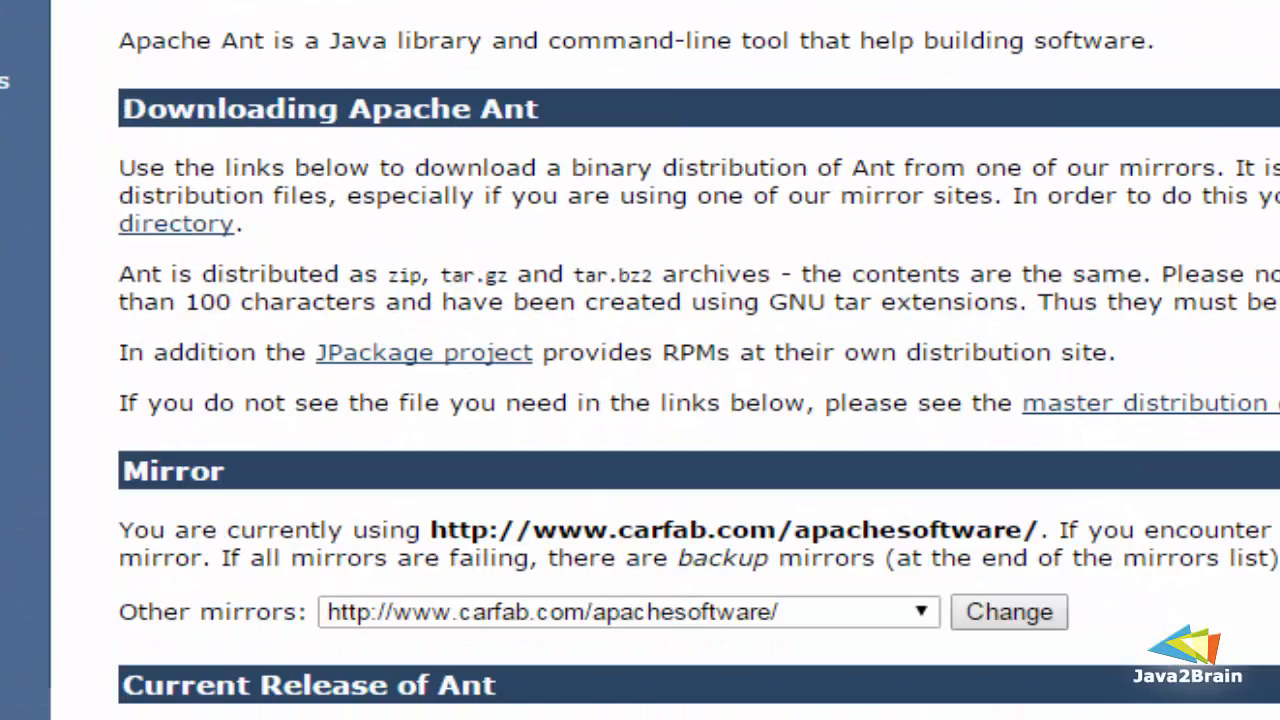
scroll(51, 394, "down", 5)
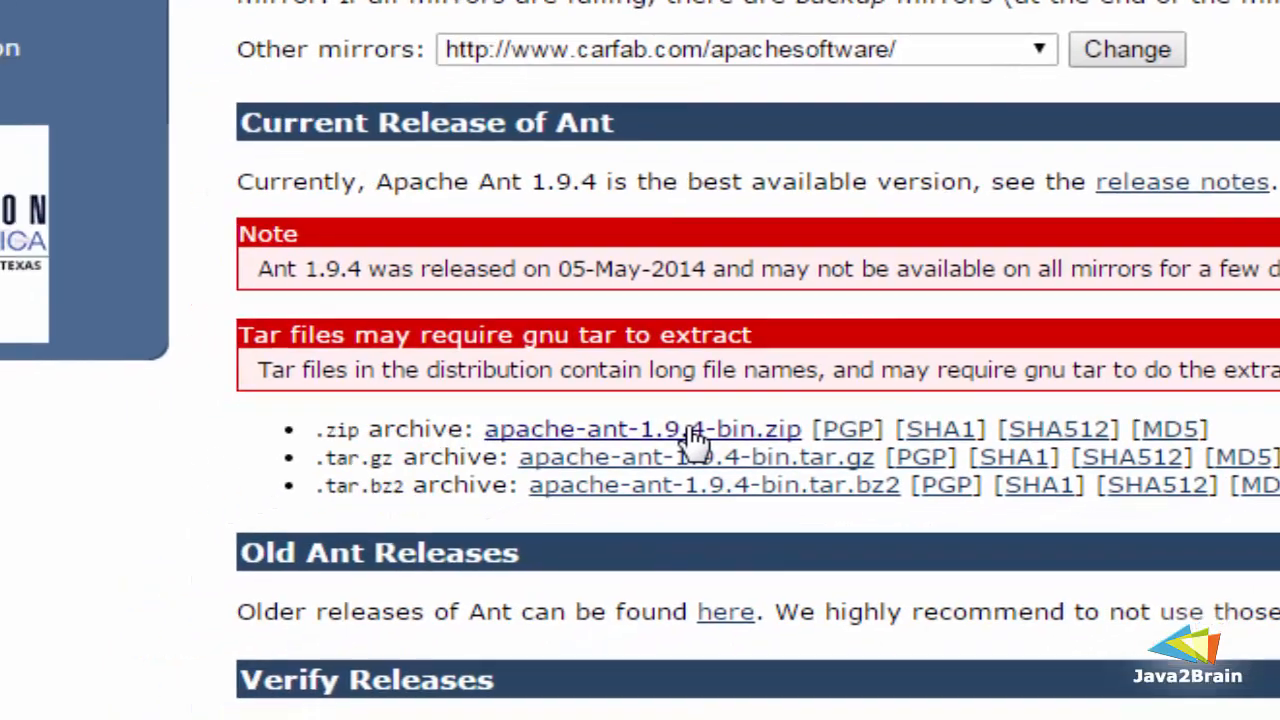
left_click(576, 472)
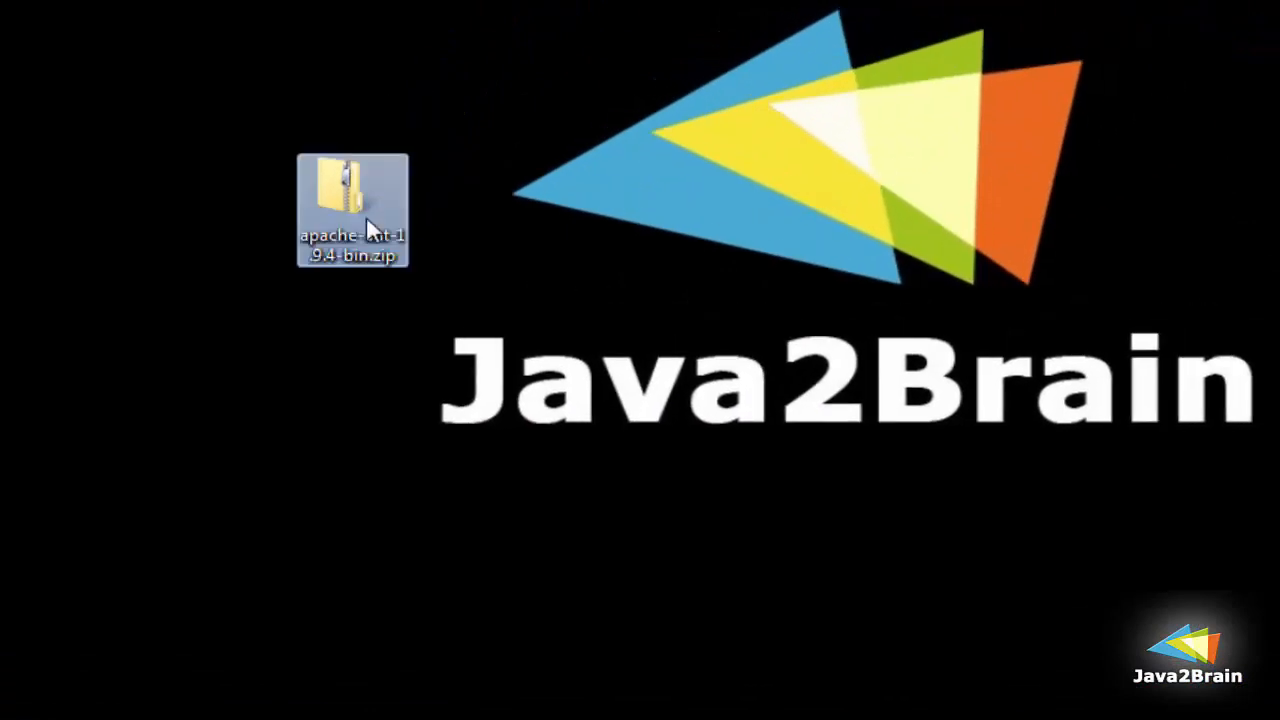
Extract apache-ant-1.9.4-bin.zip onto the desktop and move the extracted folder below the archive
right_click(367, 219)
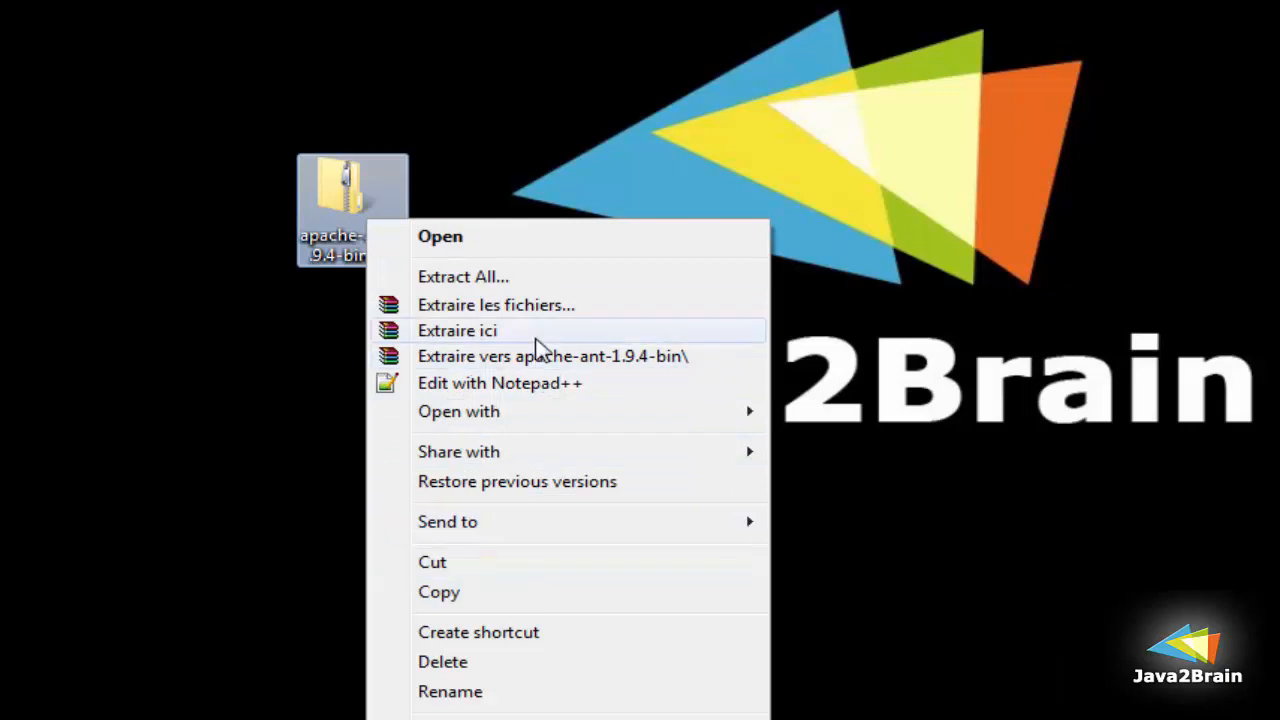
left_click(537, 335)
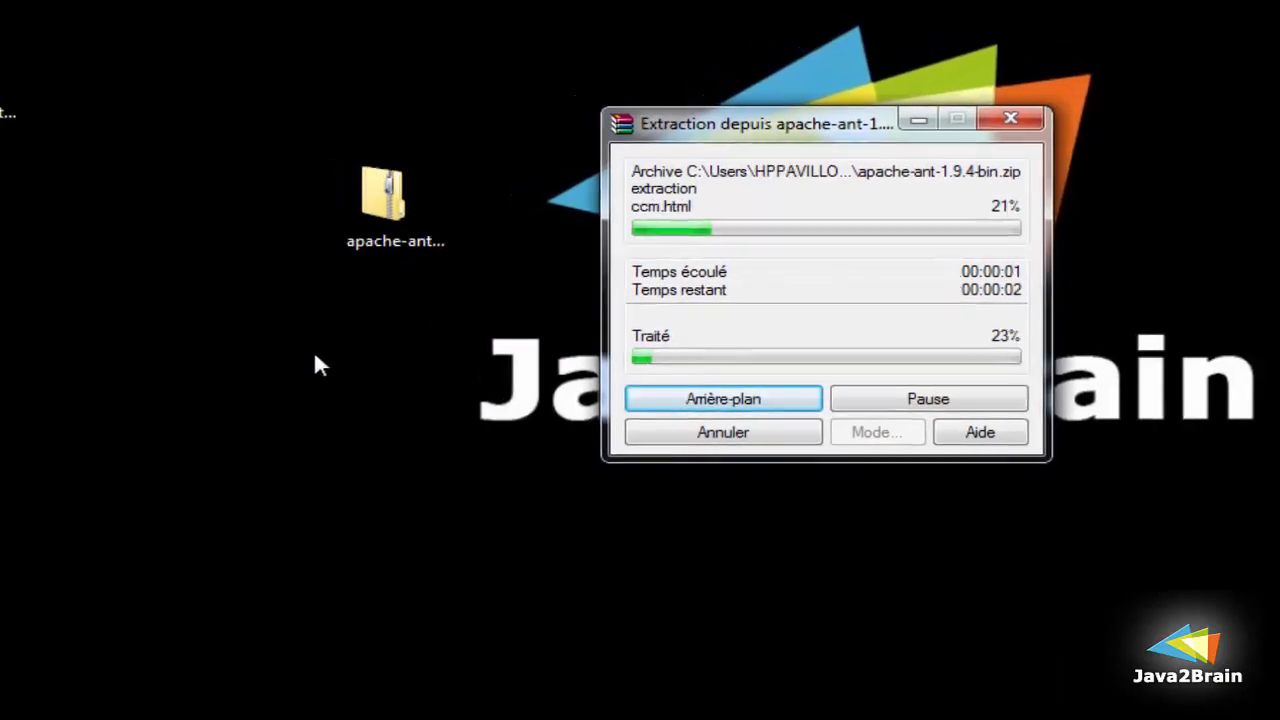
left_click(43, 92)
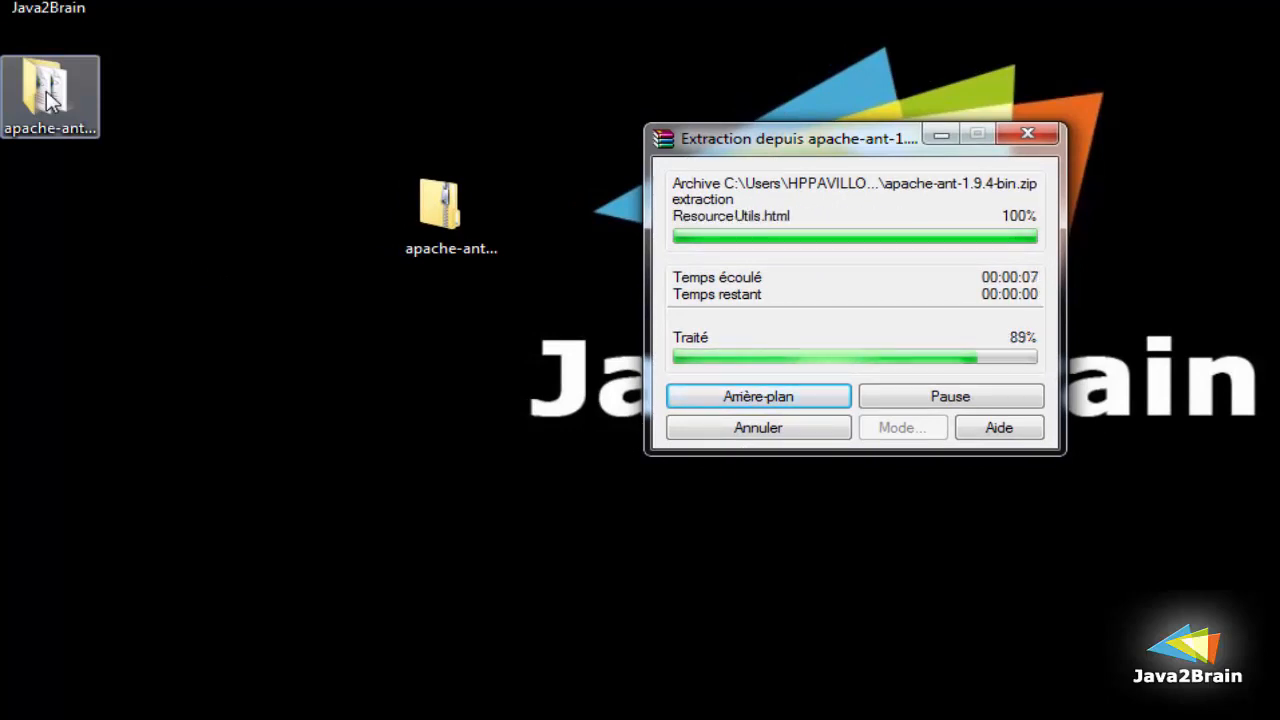
left_click_drag(50, 100, 370, 365)
Open the extracted apache-ant-1.9.4 folder and look through the contents of its bin and etc subfolders
double_click(365, 355)
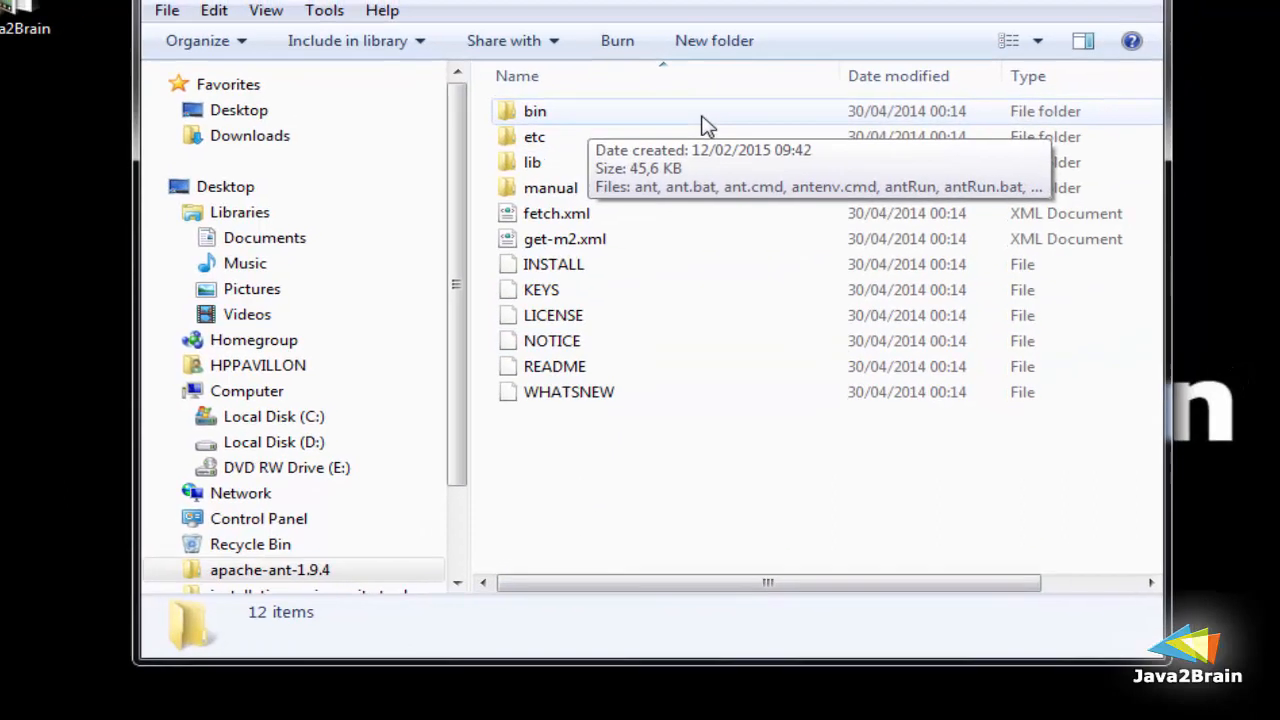
double_click(728, 98)
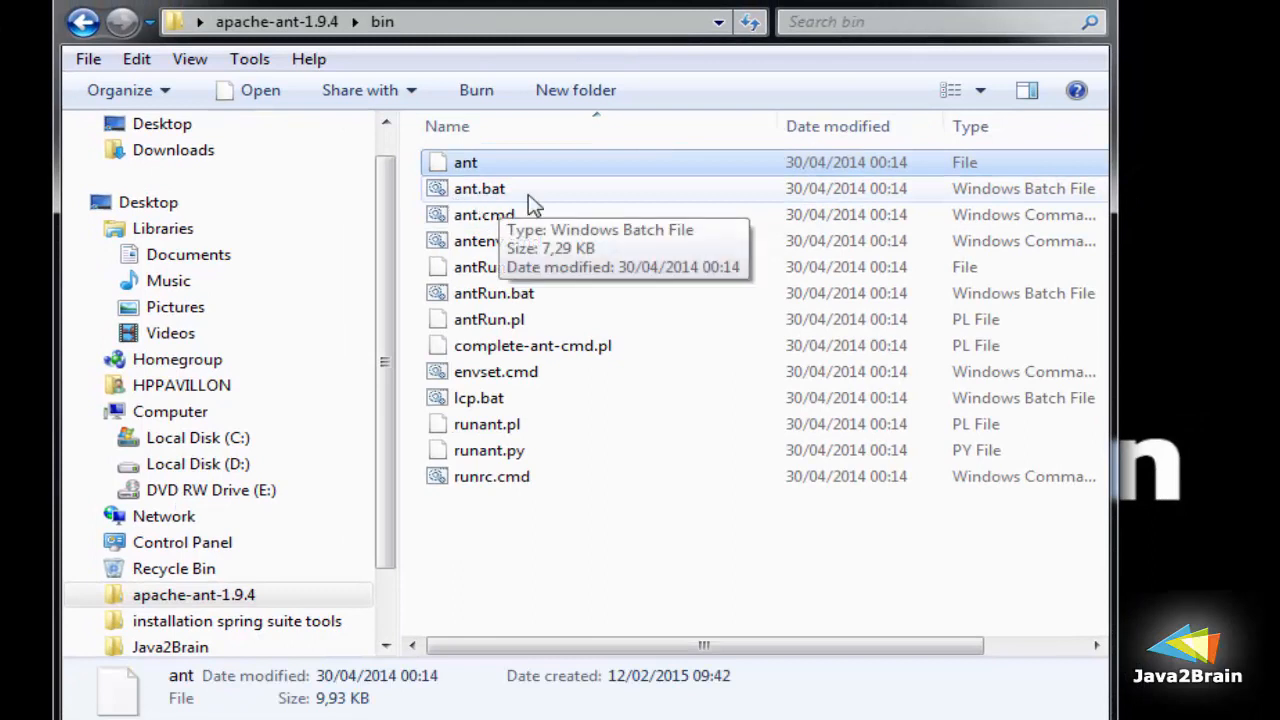
left_click(290, 26)
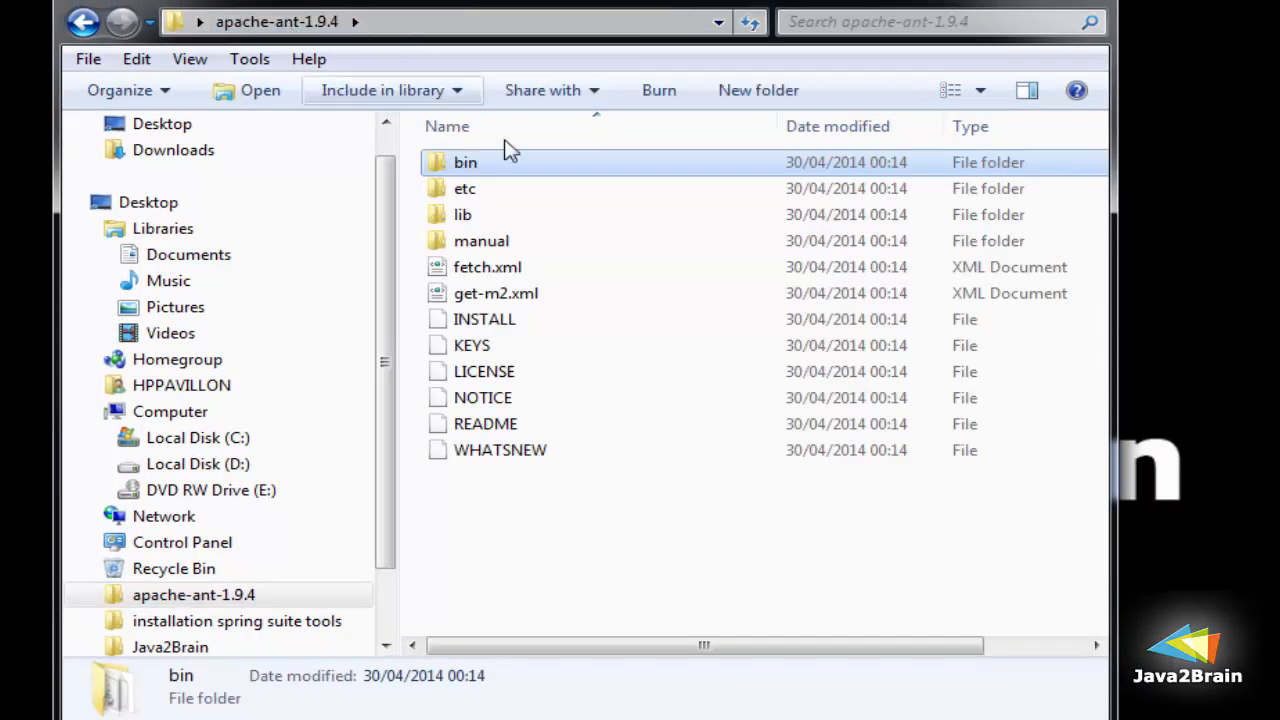
double_click(526, 200)
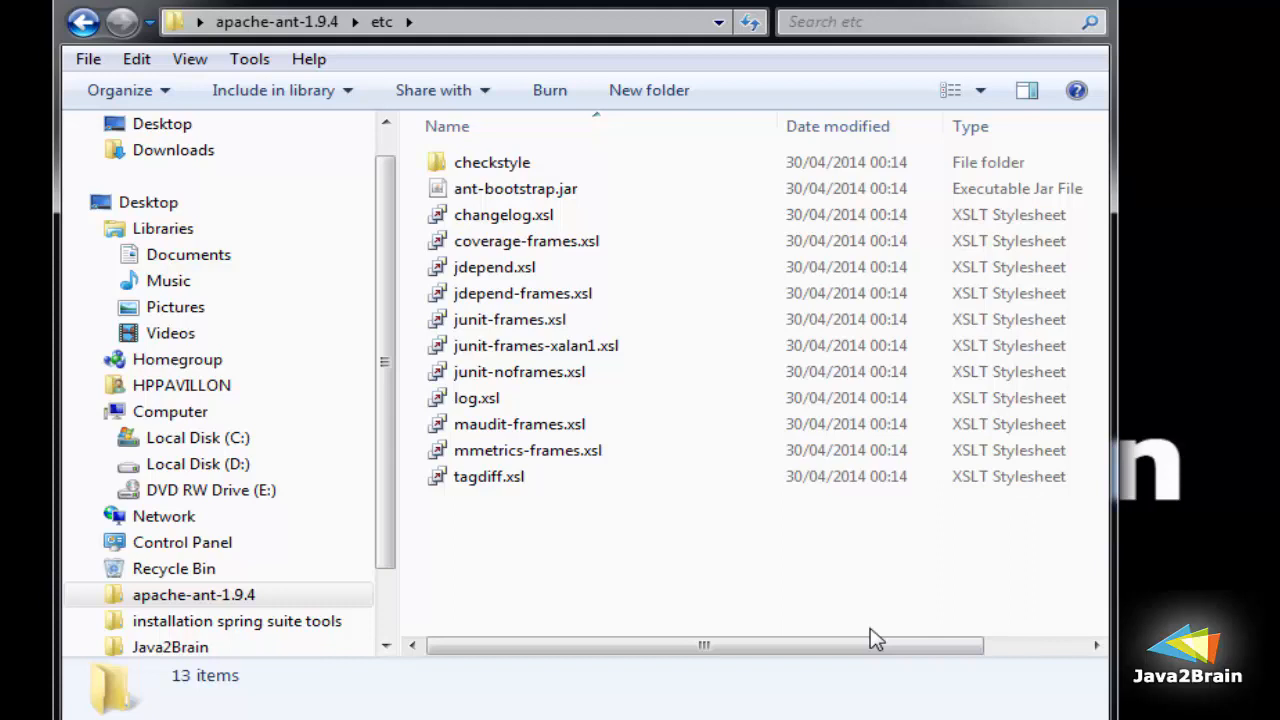
left_click(330, 30)
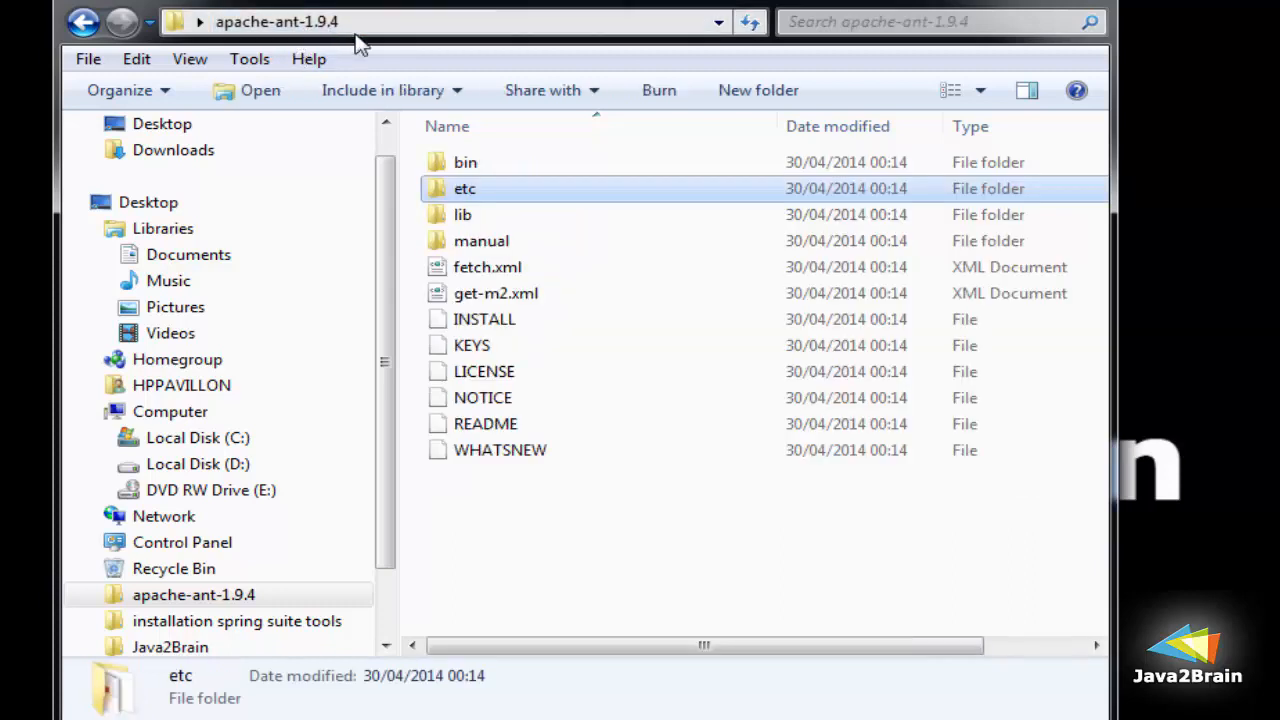
Open the lib folder of apache-ant-1.9.4 and examine its JAR and POM files down to the end of the list
double_click(587, 228)
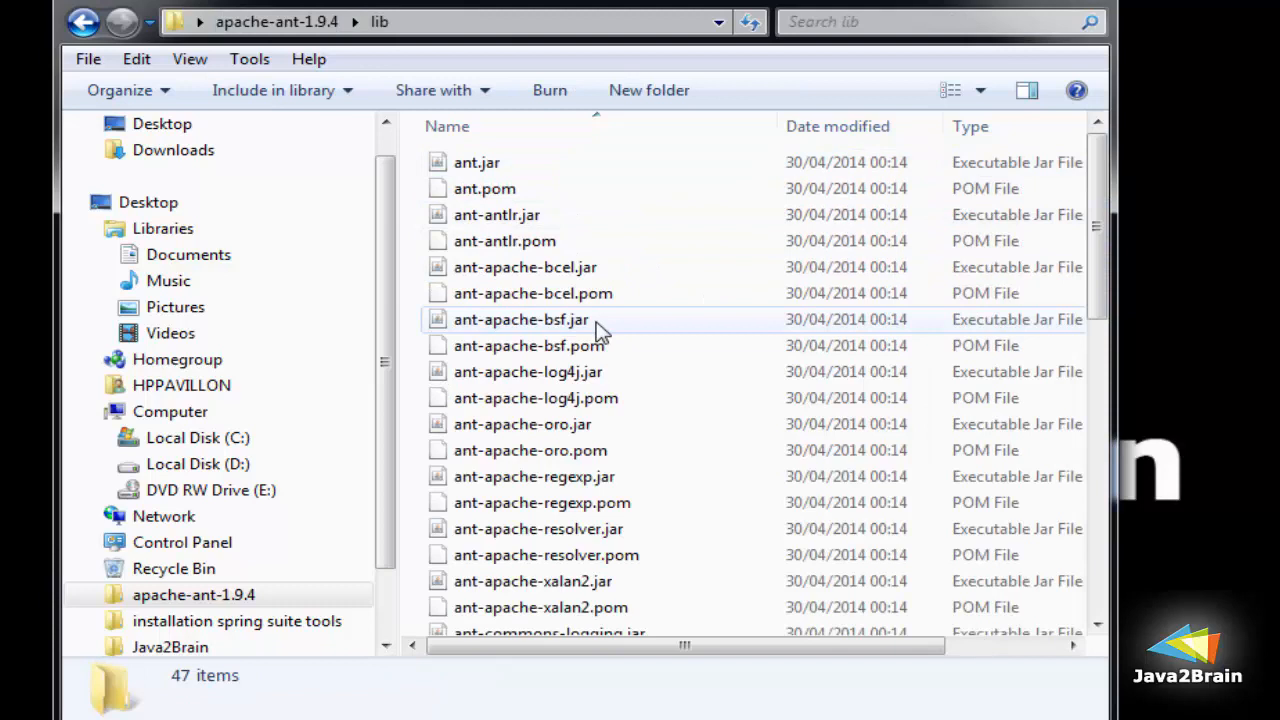
scroll(600, 338, "down", 5)
scroll(606, 335, "up", 4)
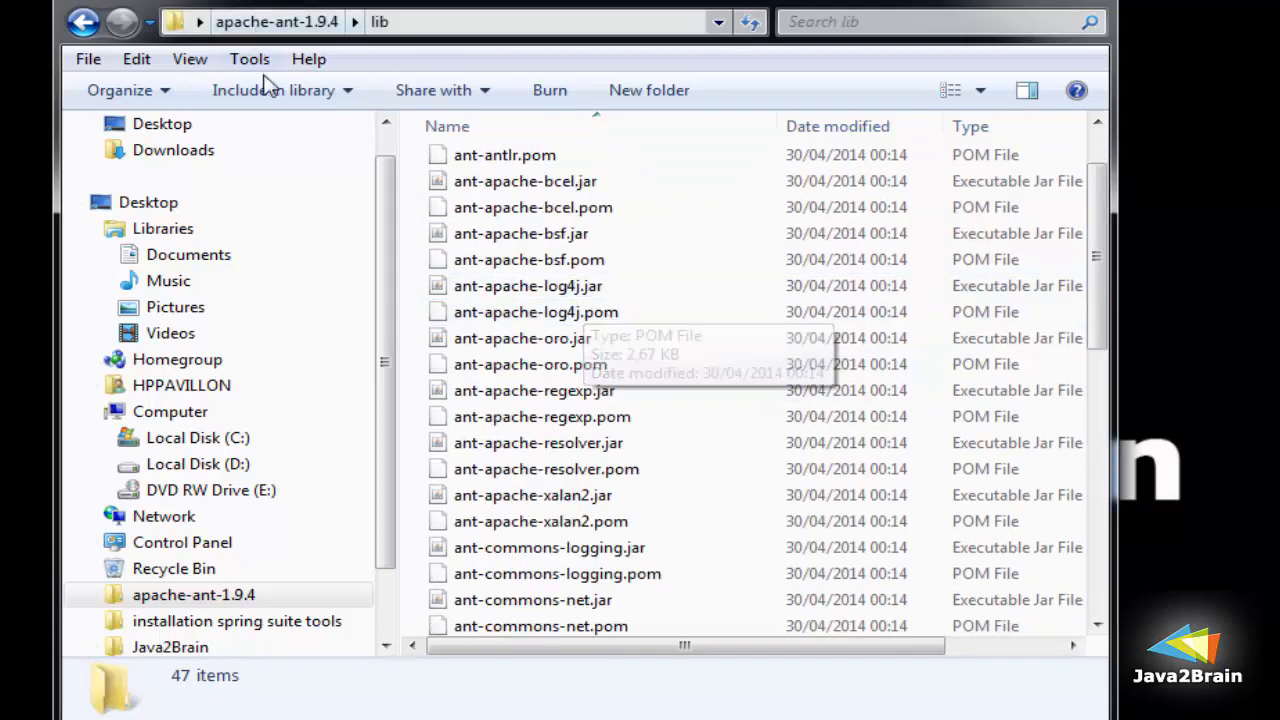
scroll(574, 289, "down", 4)
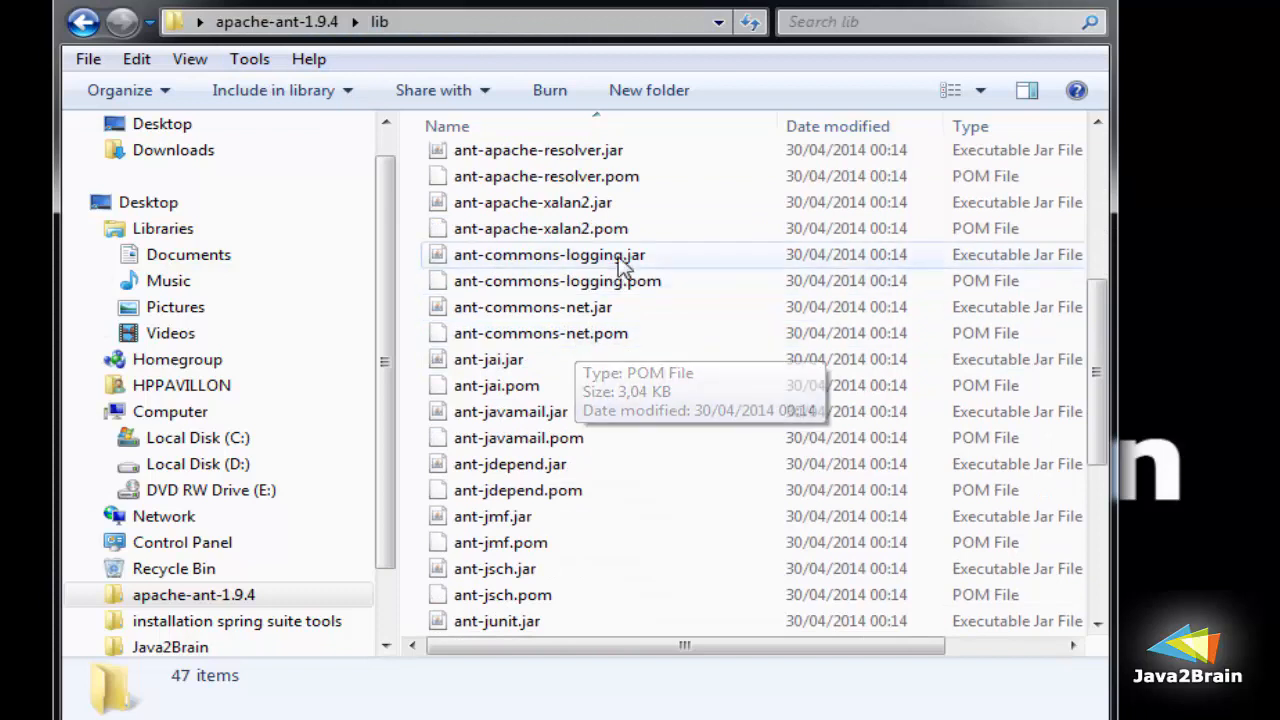
scroll(563, 550, "down", 3)
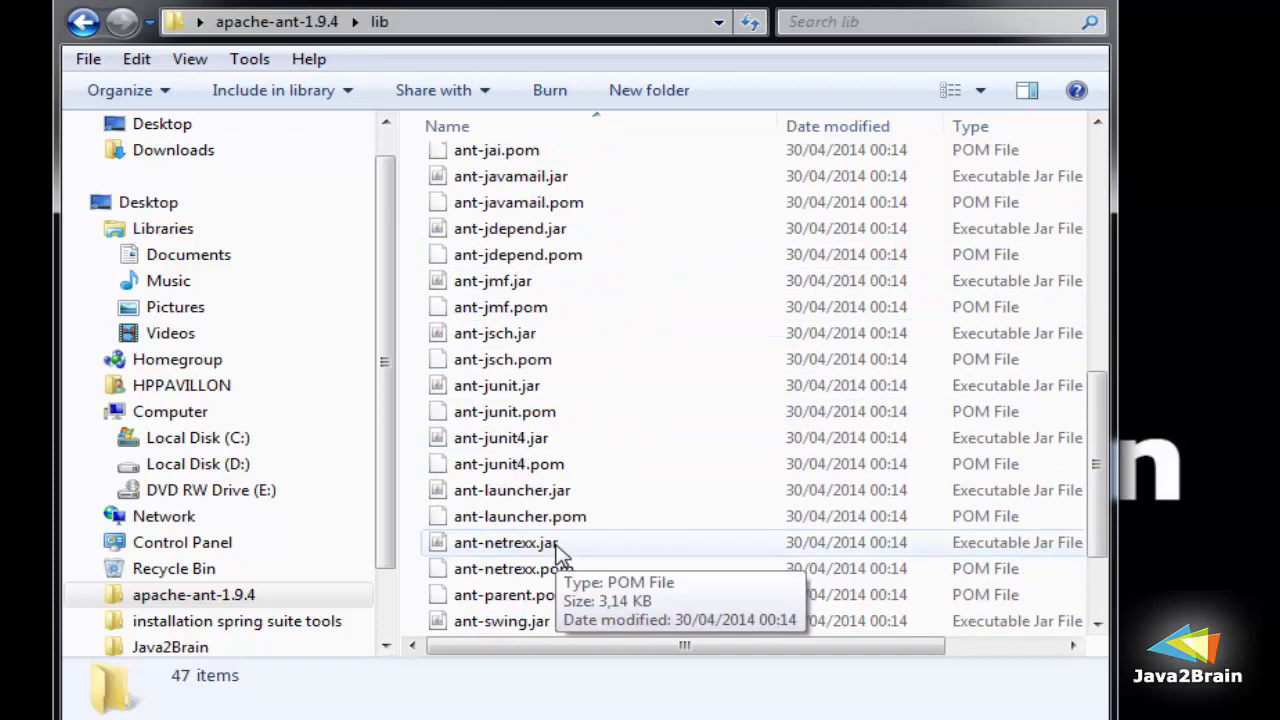
scroll(563, 550, "down", 2)
scroll(600, 585, "up", 1)
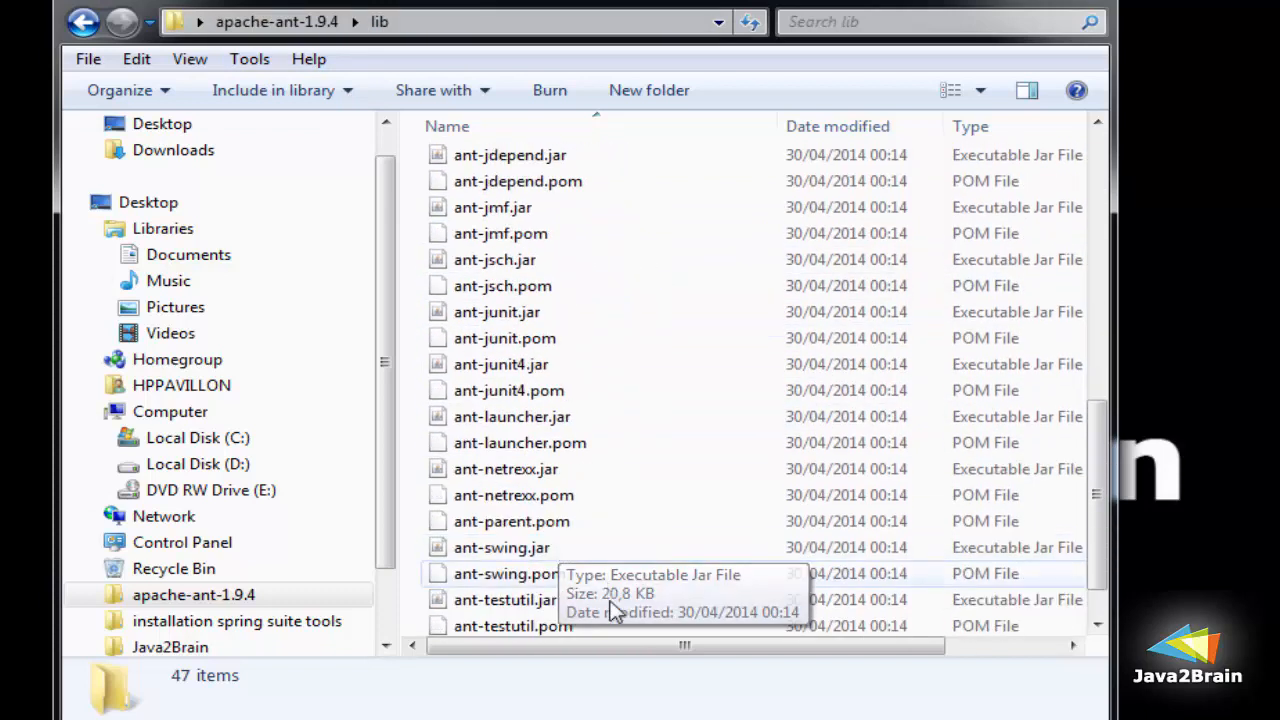
scroll(590, 587, "down", 1)
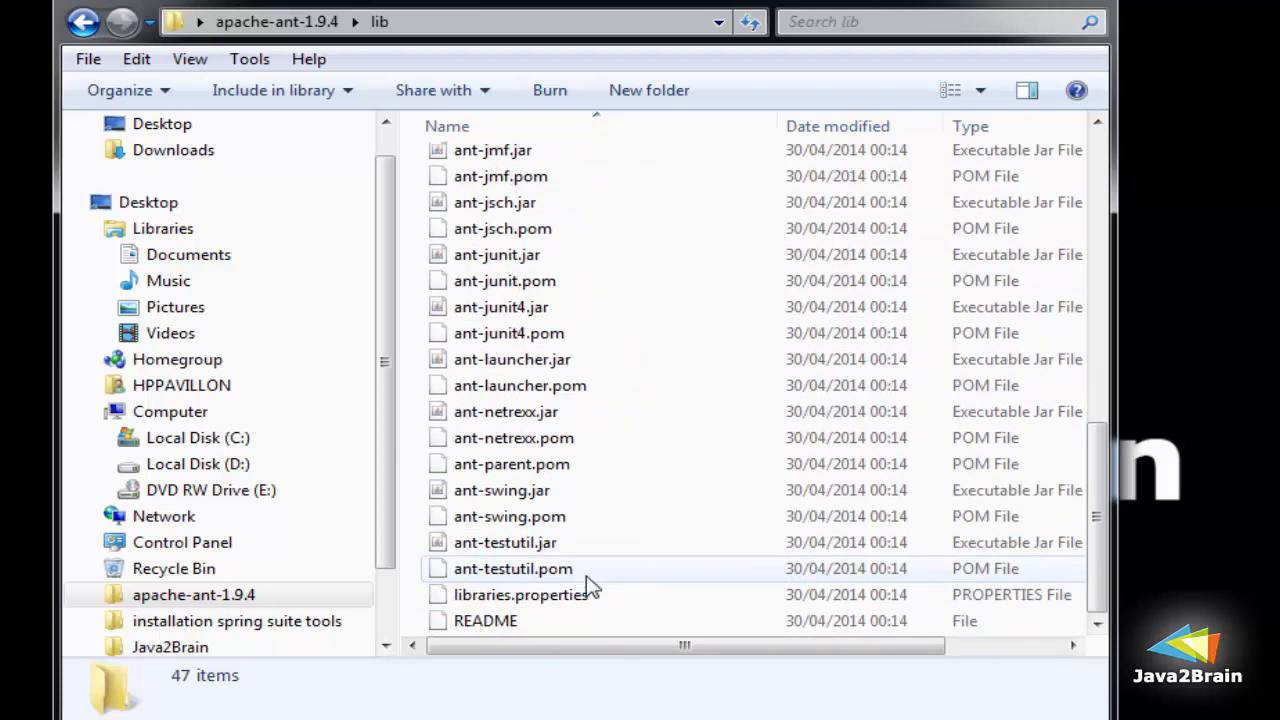
Try to open ant-junit4.pom and ant-javamail.pom in the lib folder, cancelling the program choice, and select ant-apache-log4j.pom
double_click(615, 338)
left_click(947, 497)
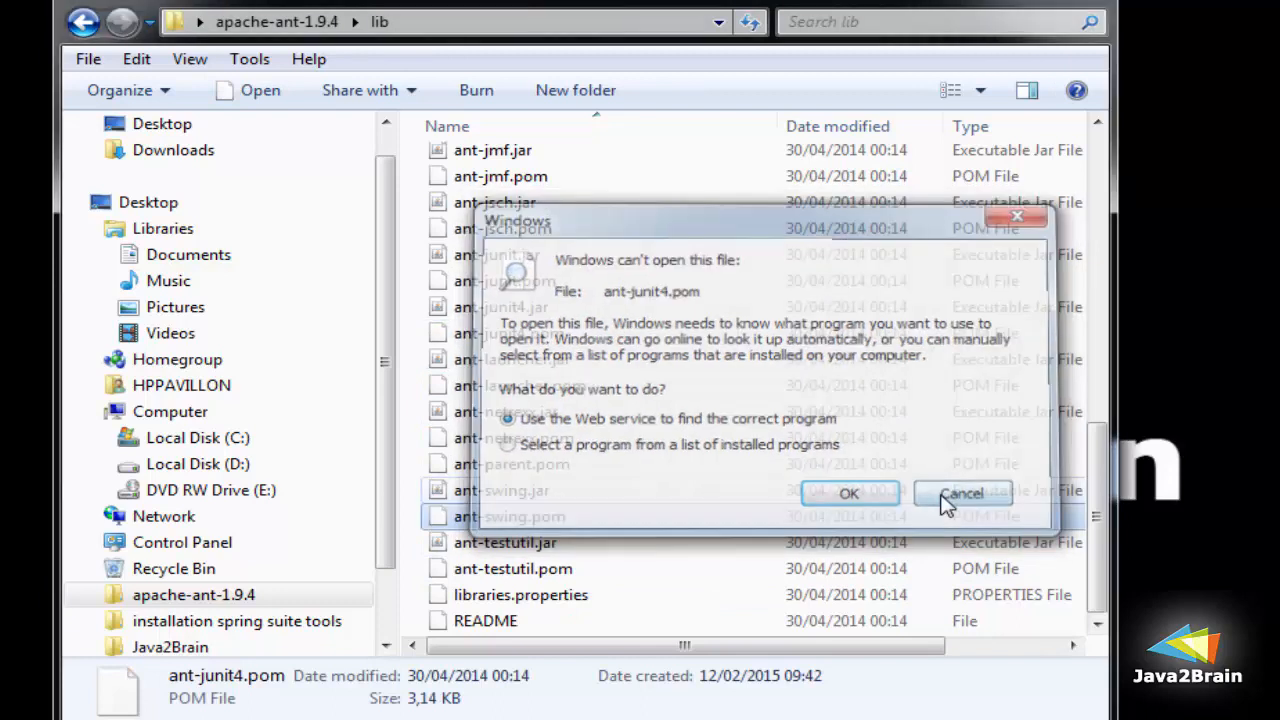
scroll(575, 338, "up", 2)
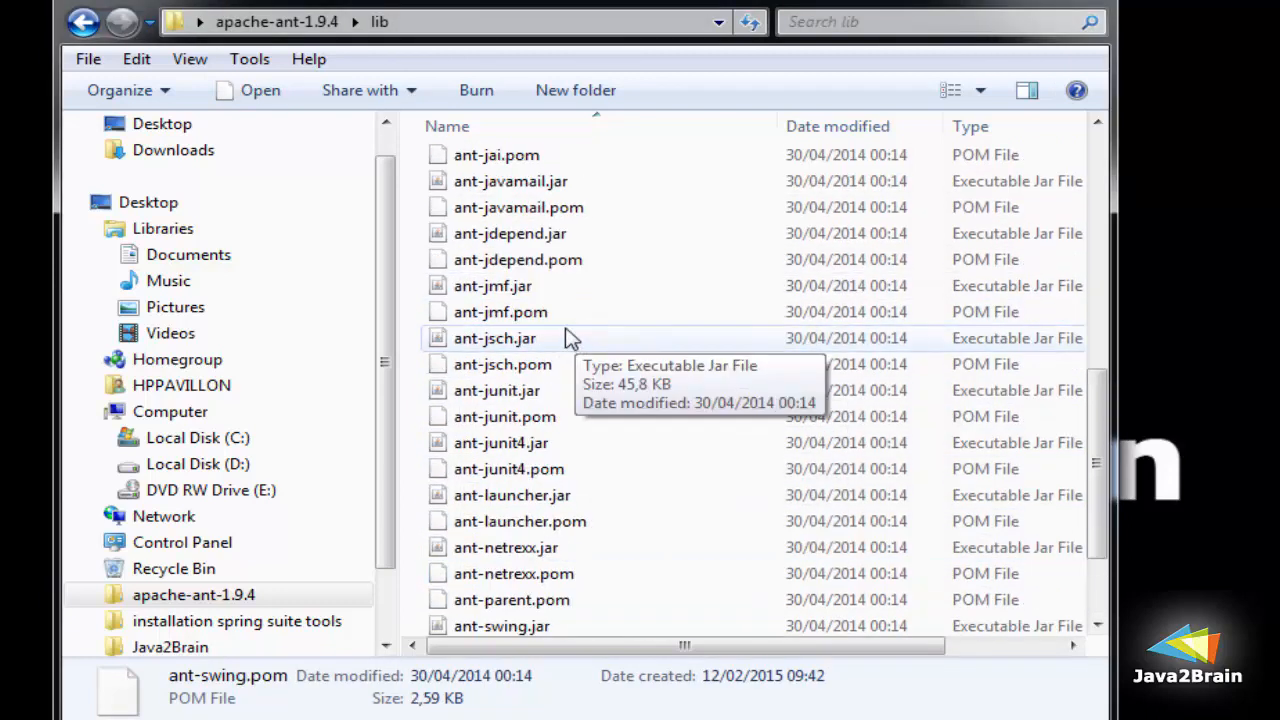
double_click(604, 215)
left_click(946, 498)
scroll(636, 392, "up", 5)
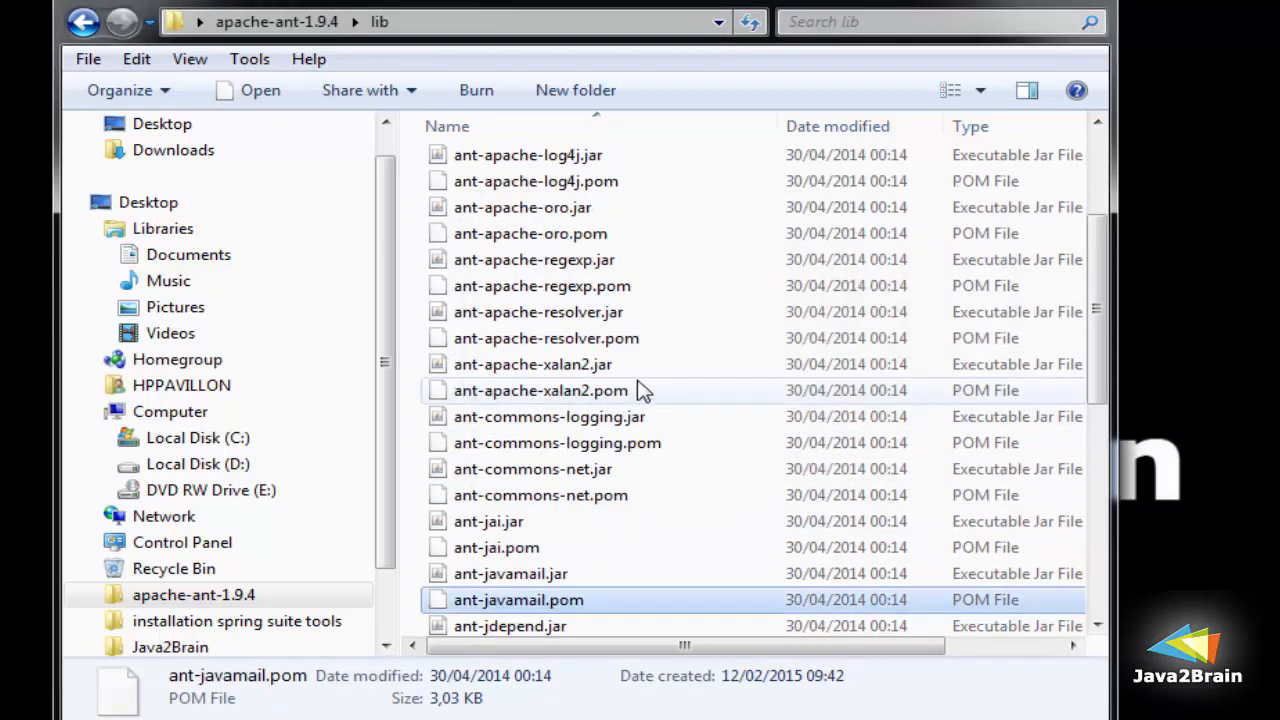
left_click(630, 183)
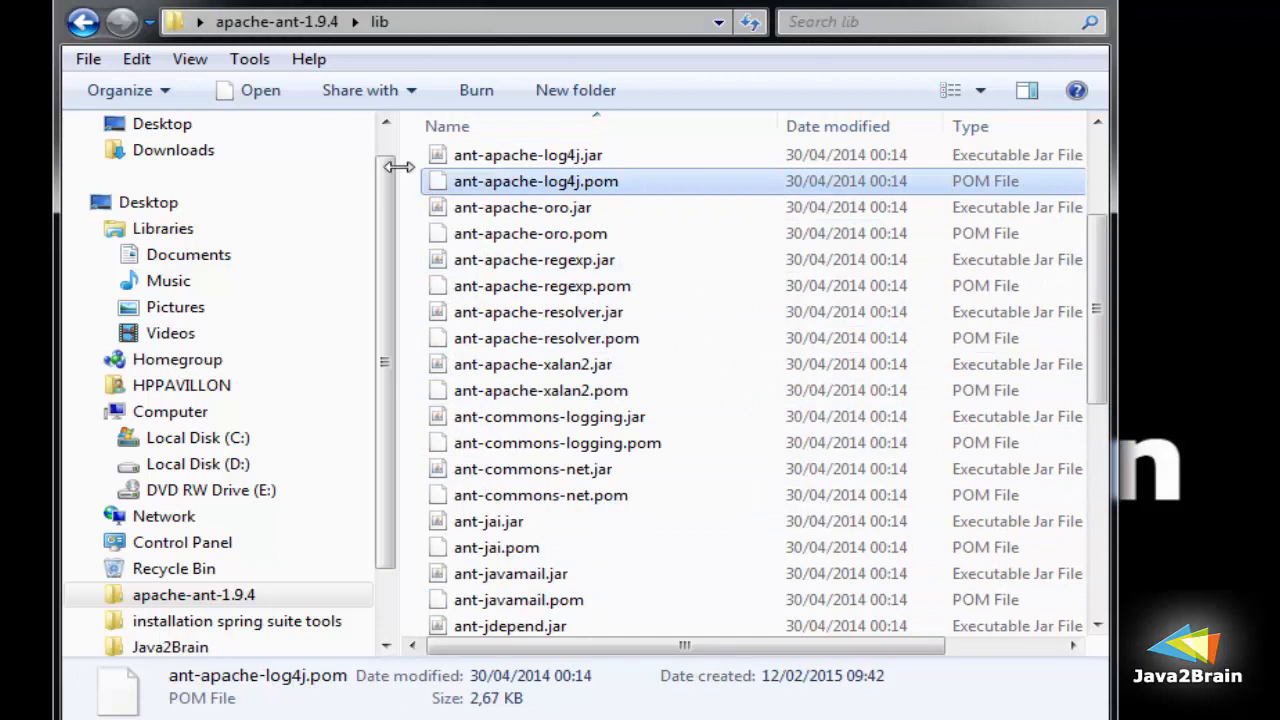
Go to the manual folder of apache-ant-1.9.4 and open its index.html page in the browser
left_click(271, 22)
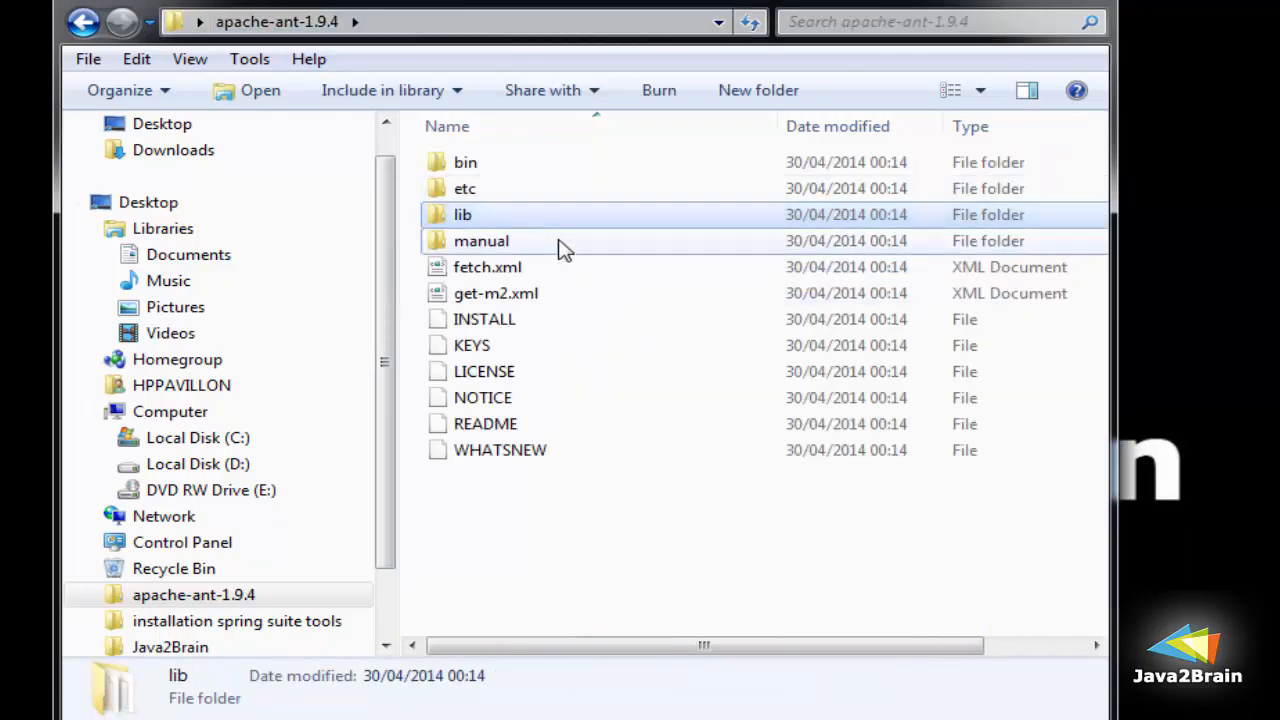
left_click(560, 248)
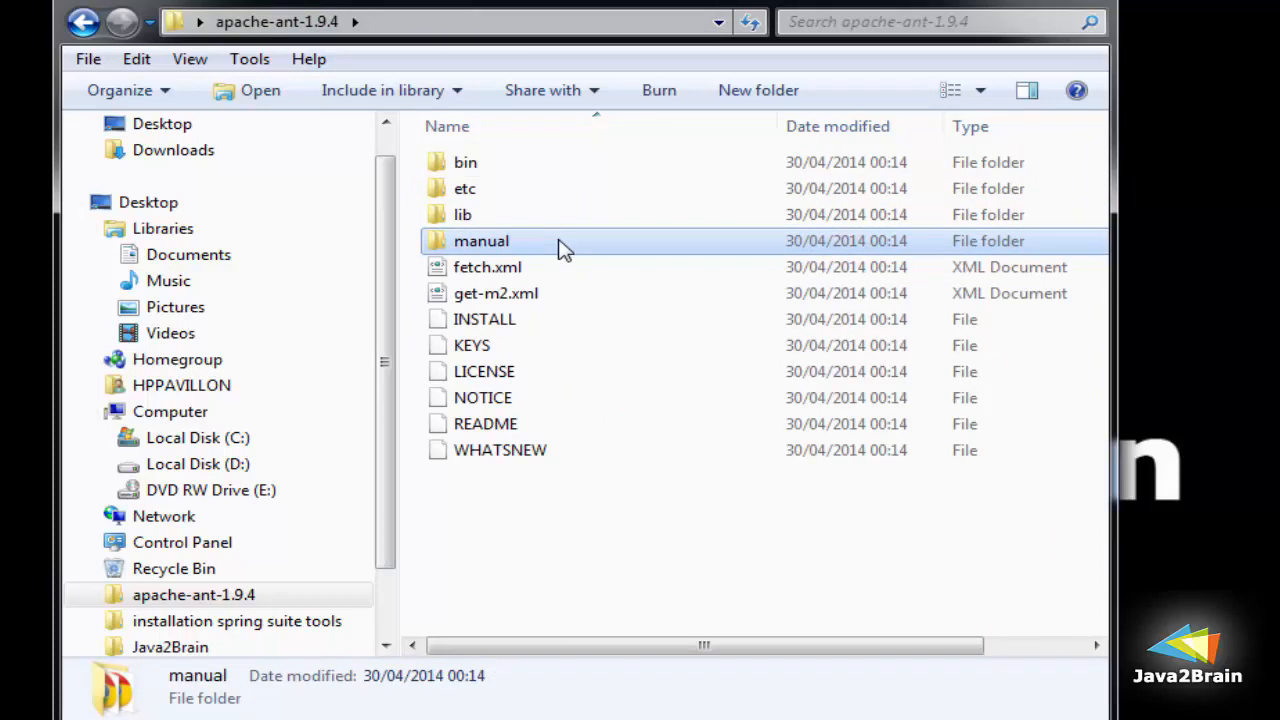
double_click(560, 248)
double_click(560, 248)
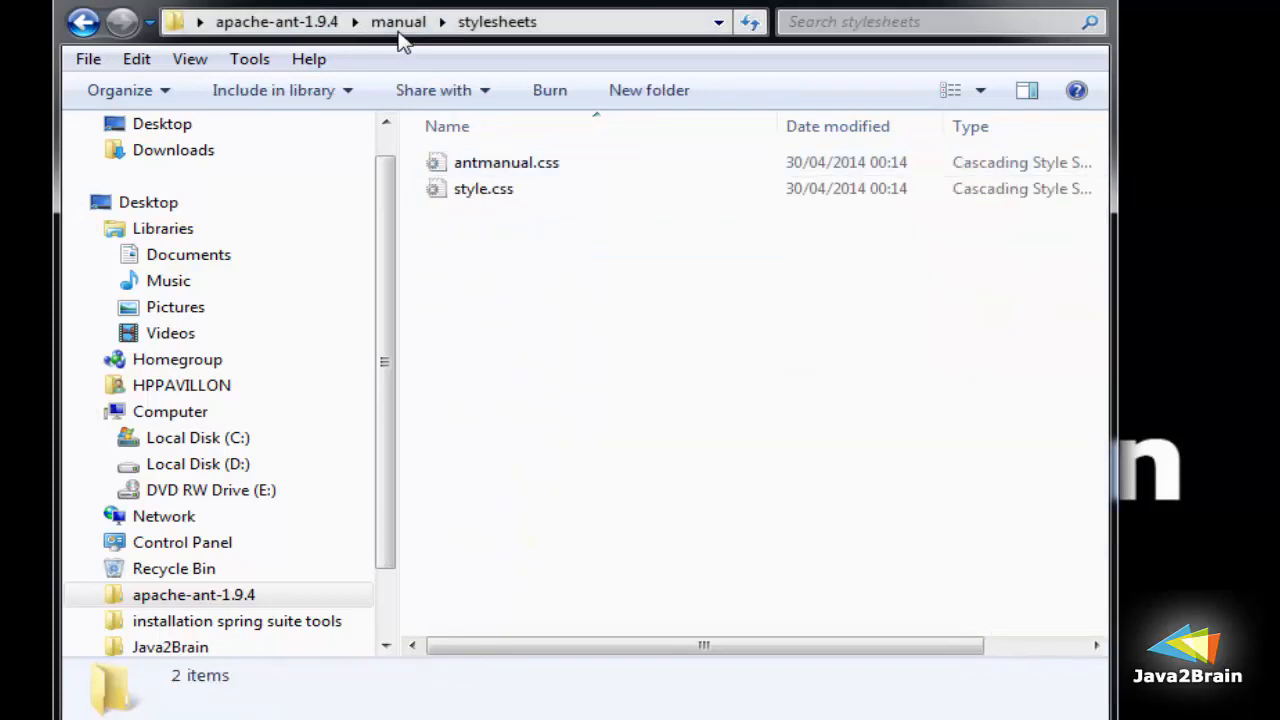
left_click(400, 22)
scroll(560, 465, "down", 2)
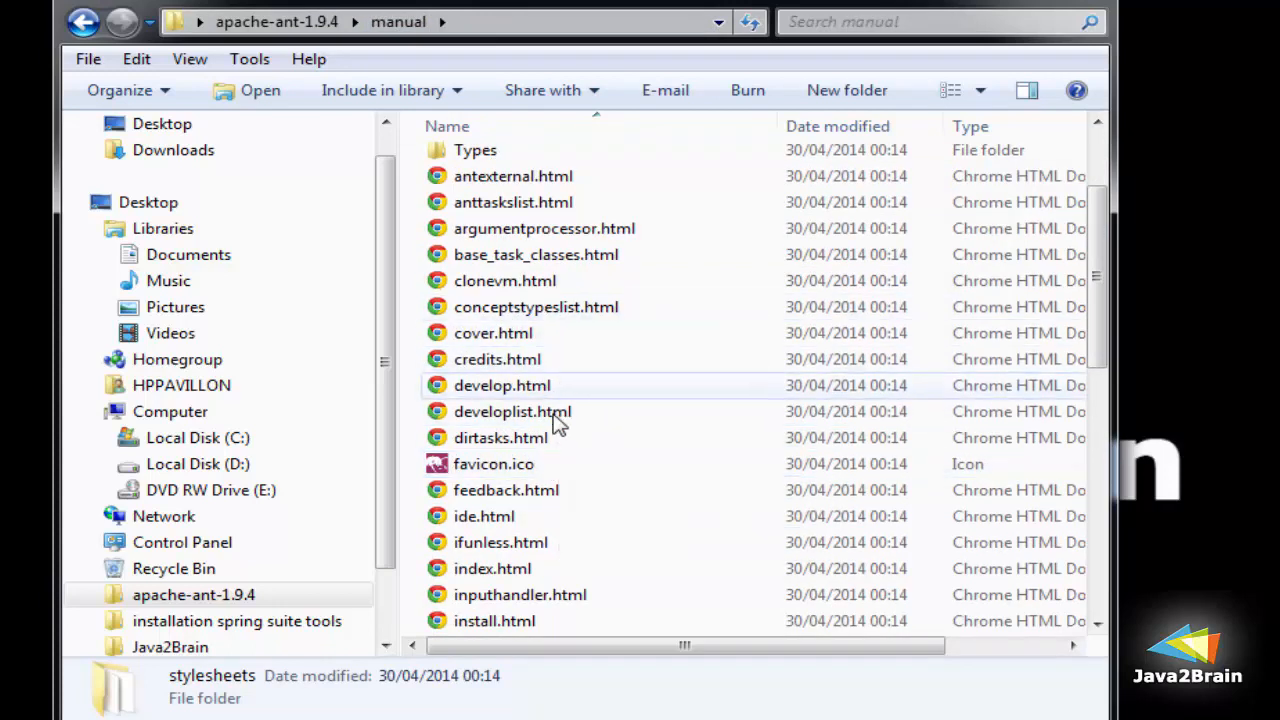
scroll(560, 440, "down", 1)
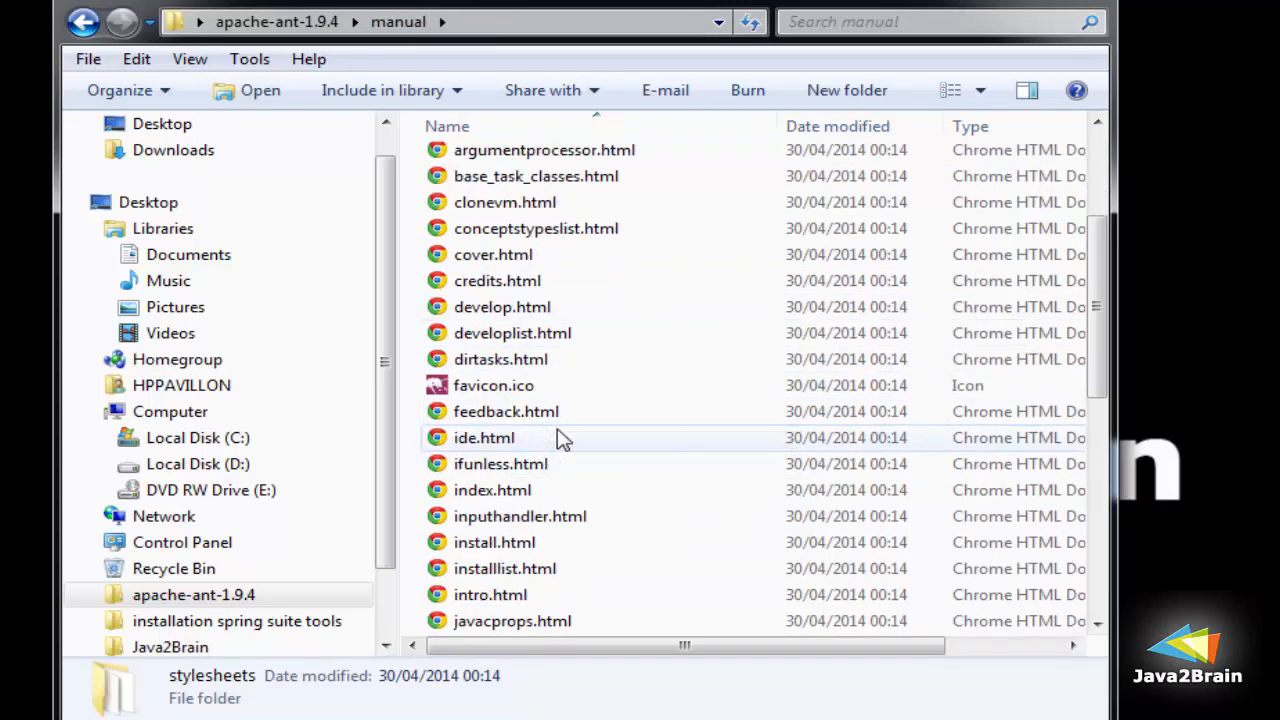
left_click(560, 497)
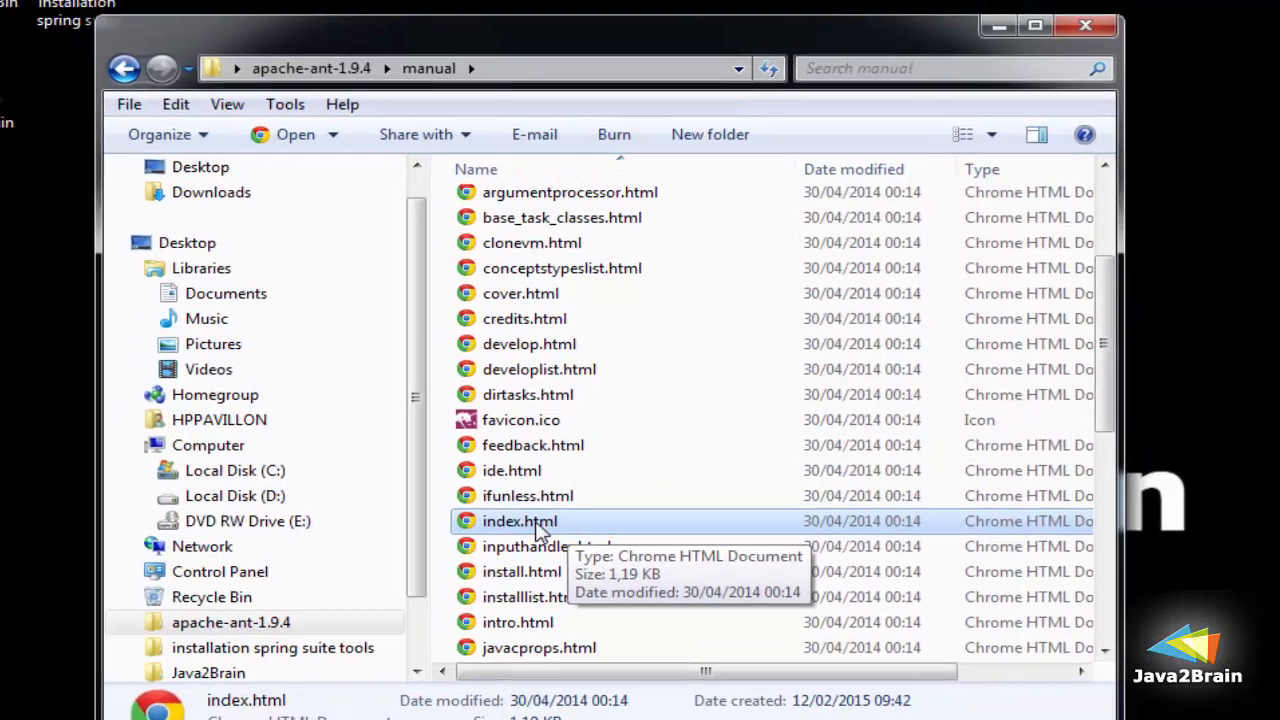
double_click(492, 490)
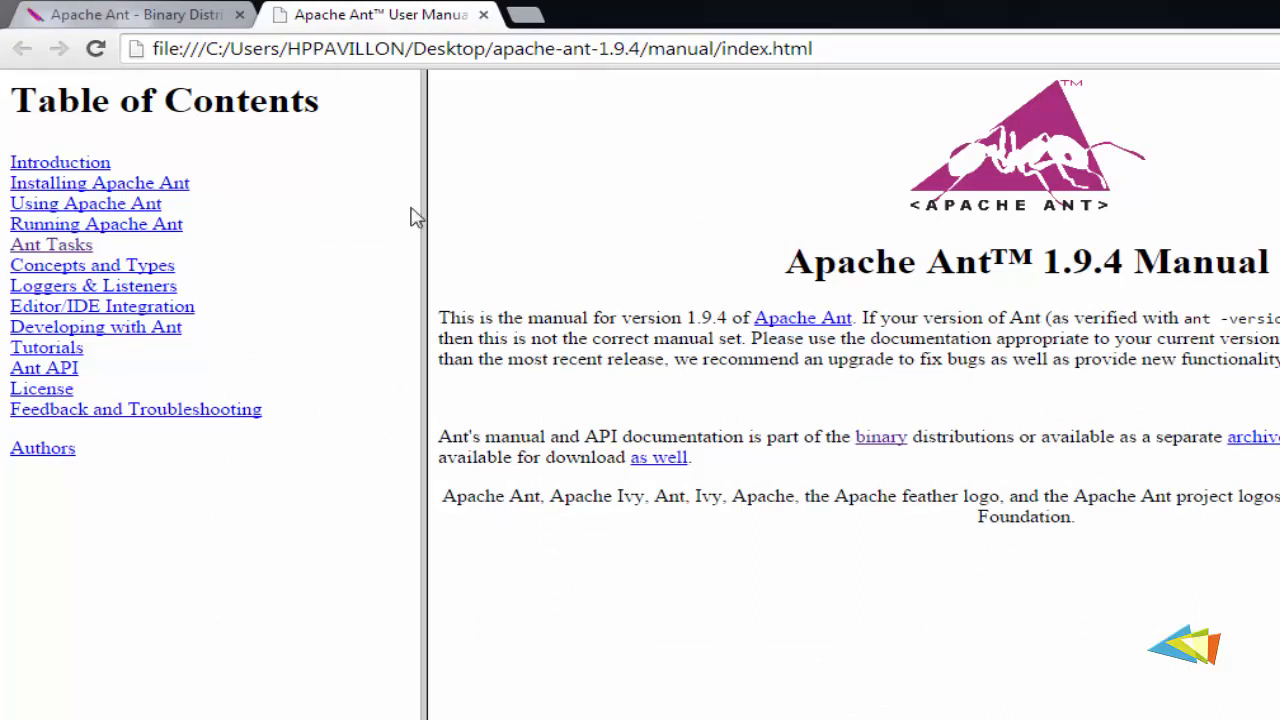
Narrow the manual's table-of-contents frame and open the List of Tasks under Ant Tasks
left_click_drag(427, 355, 355, 355)
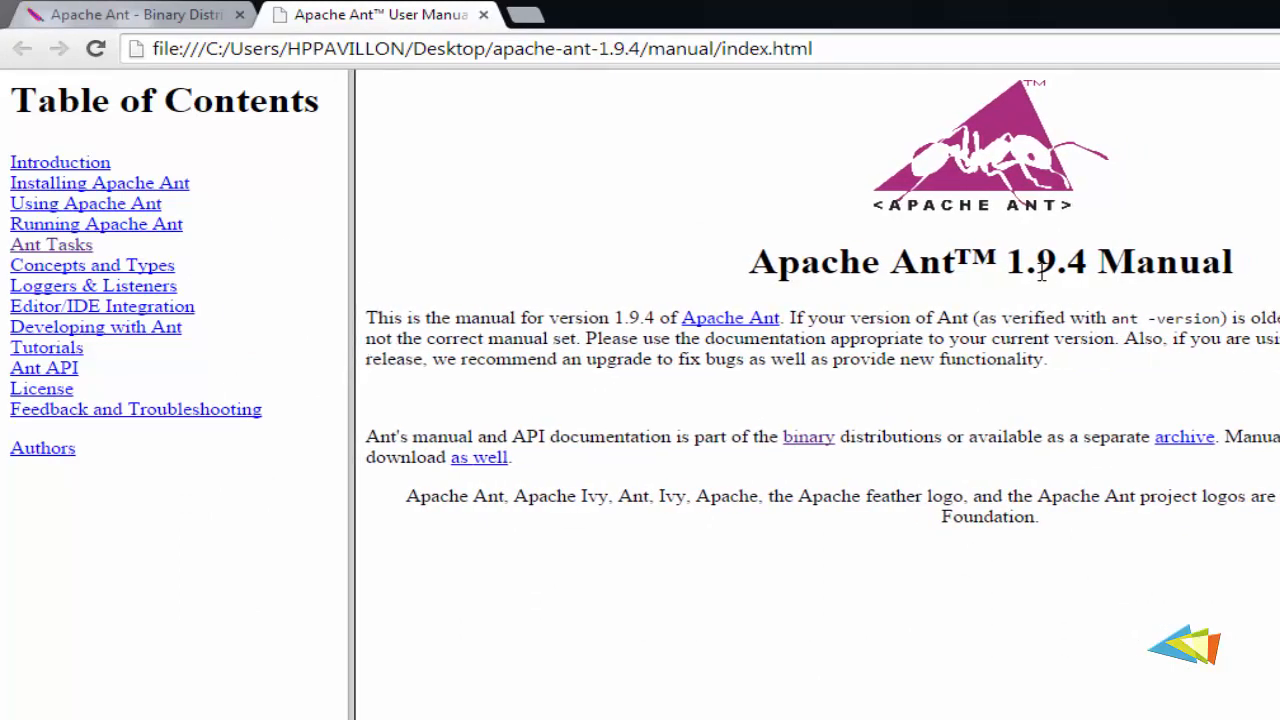
double_click(1010, 262)
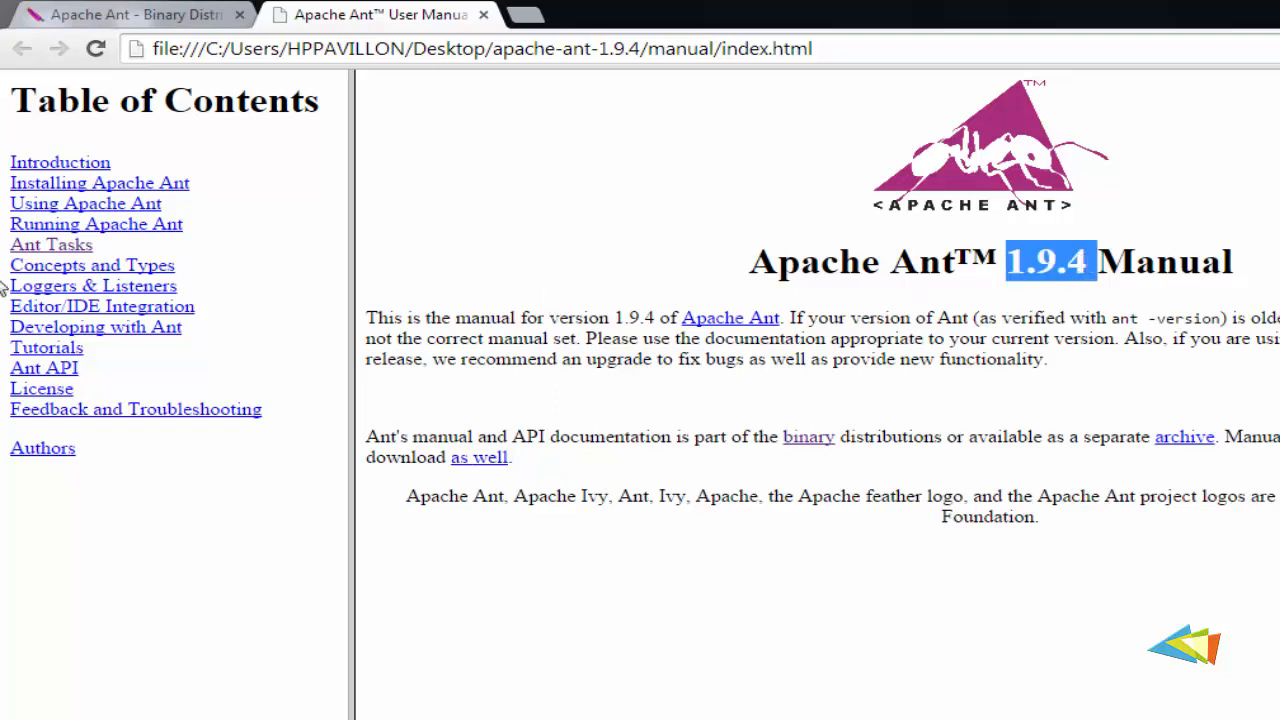
left_click(69, 248)
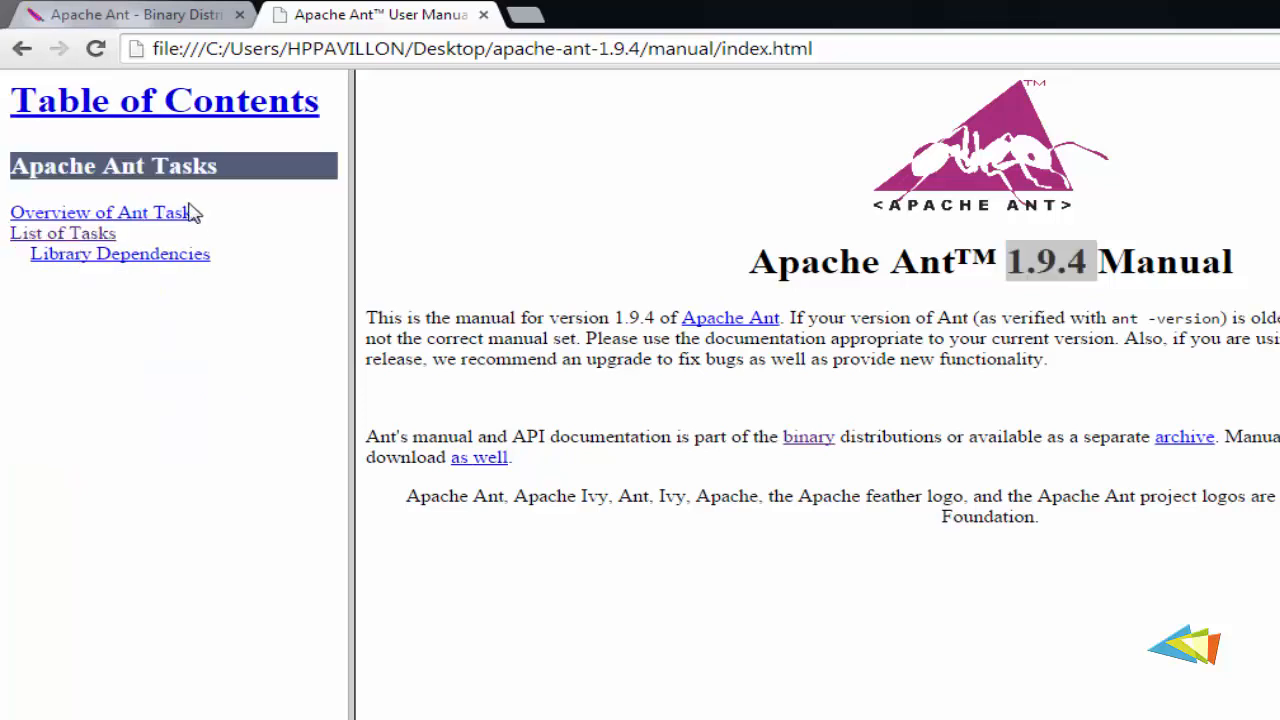
left_click(20, 52)
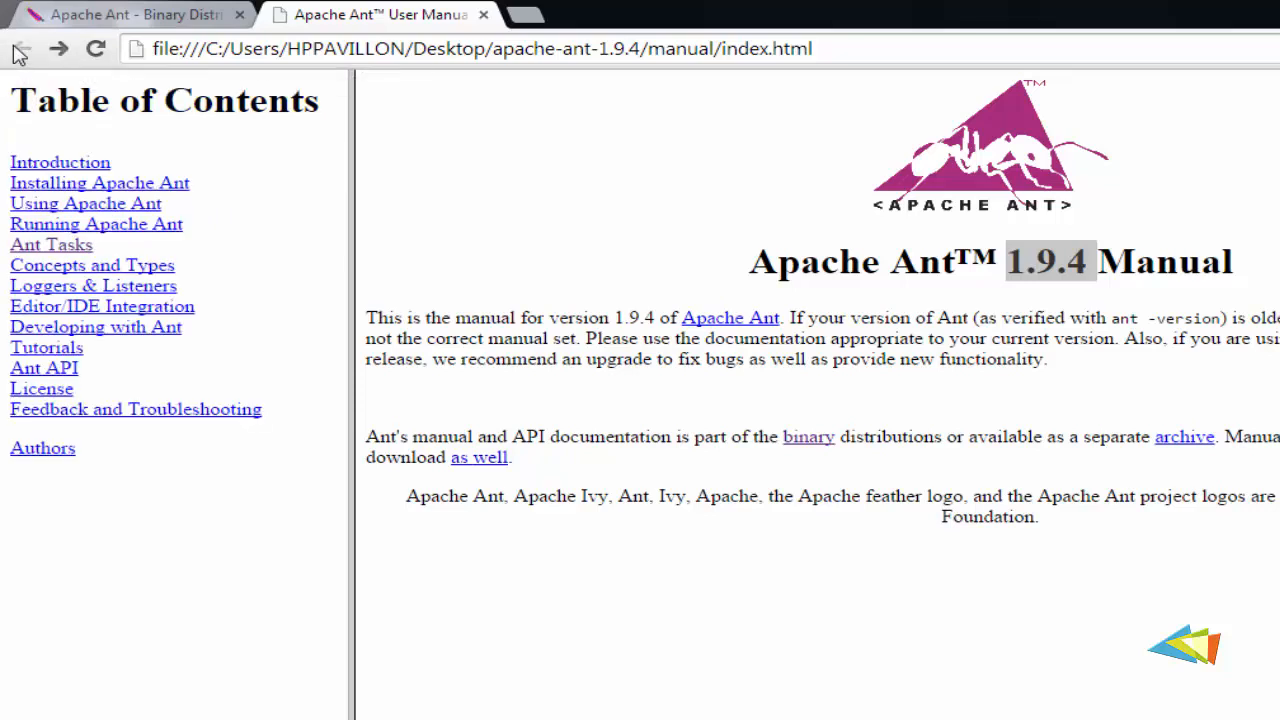
left_click(63, 250)
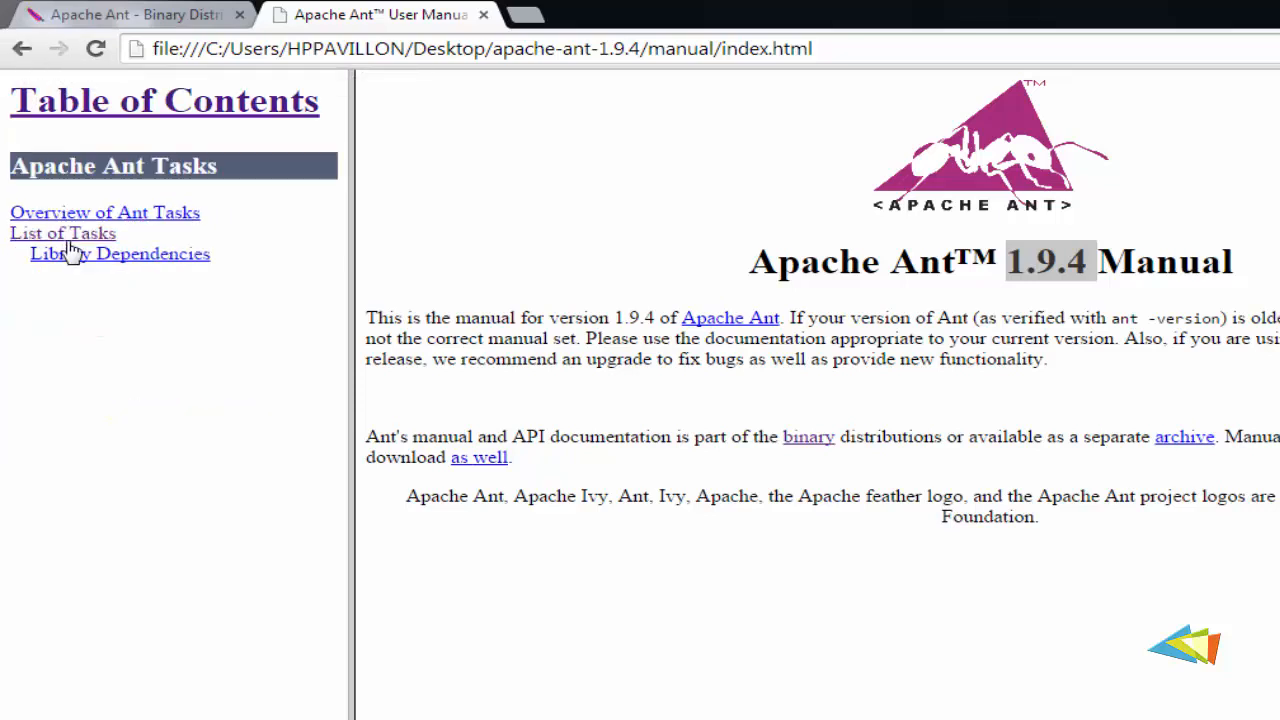
left_click(76, 234)
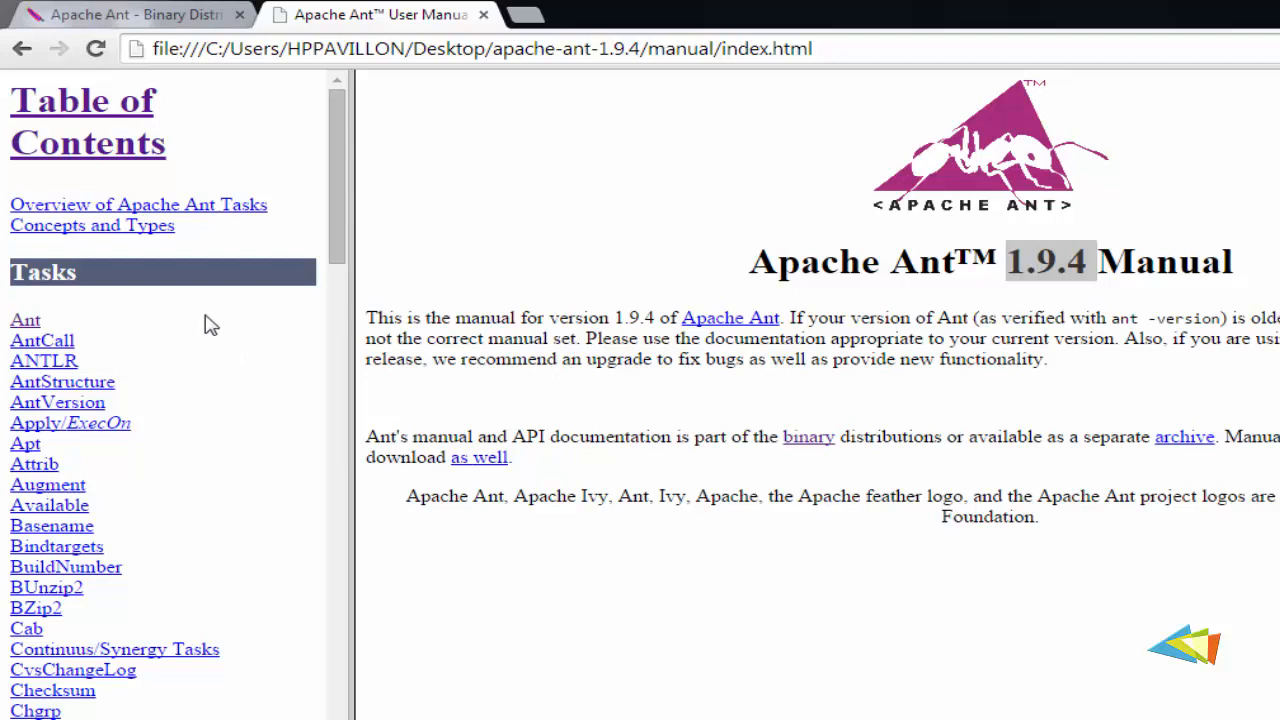
Look through the manual's task list, open the Ant task page and highlight its heading
scroll(247, 383, "down", 20)
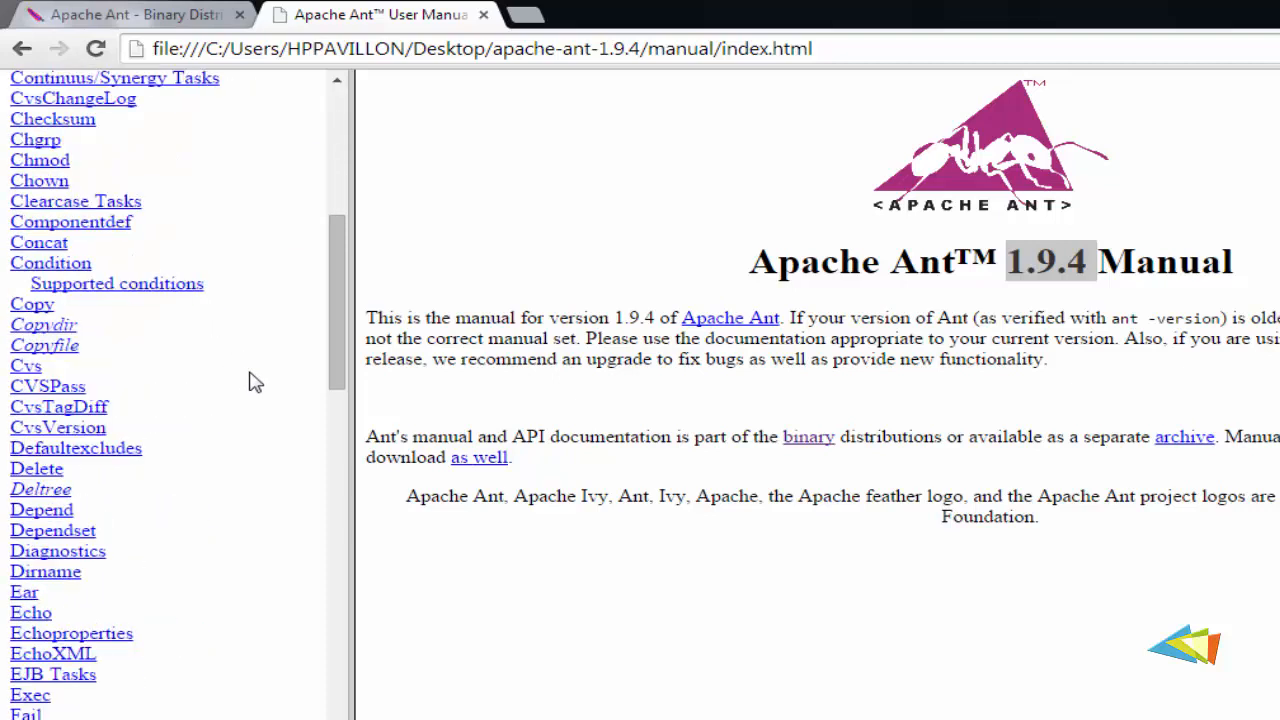
scroll(277, 465, "up", 20)
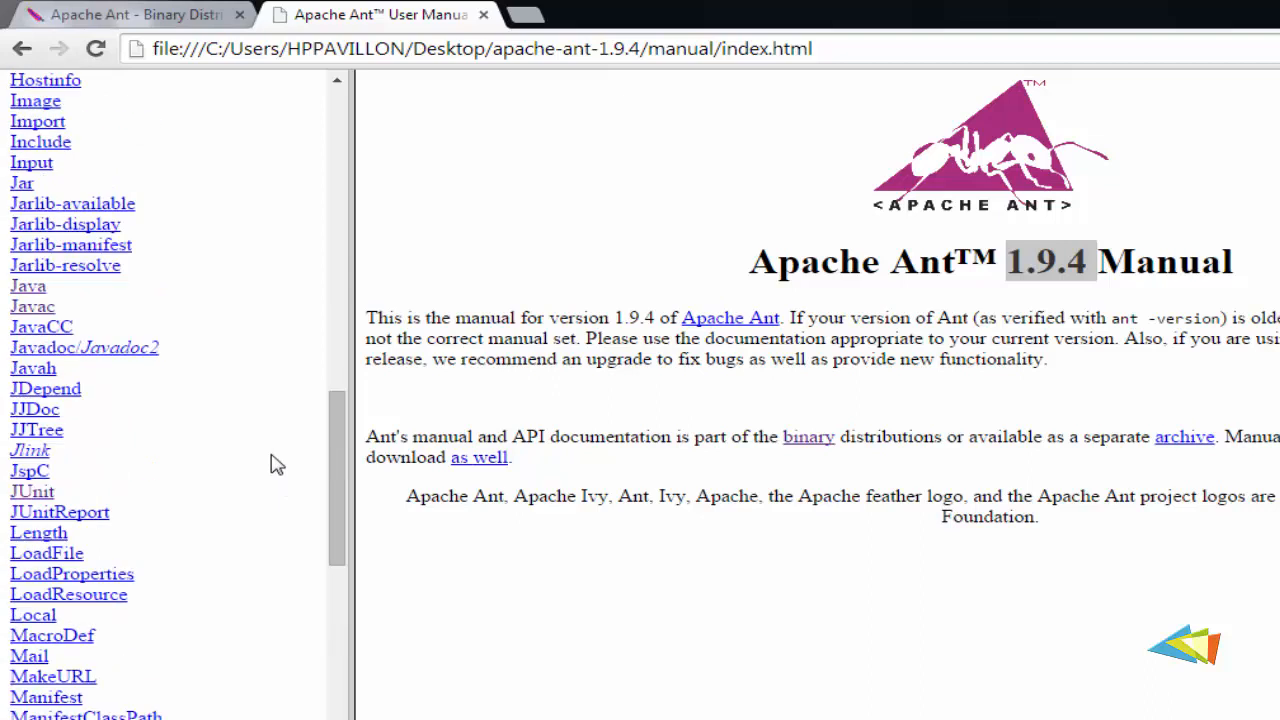
left_click(35, 324)
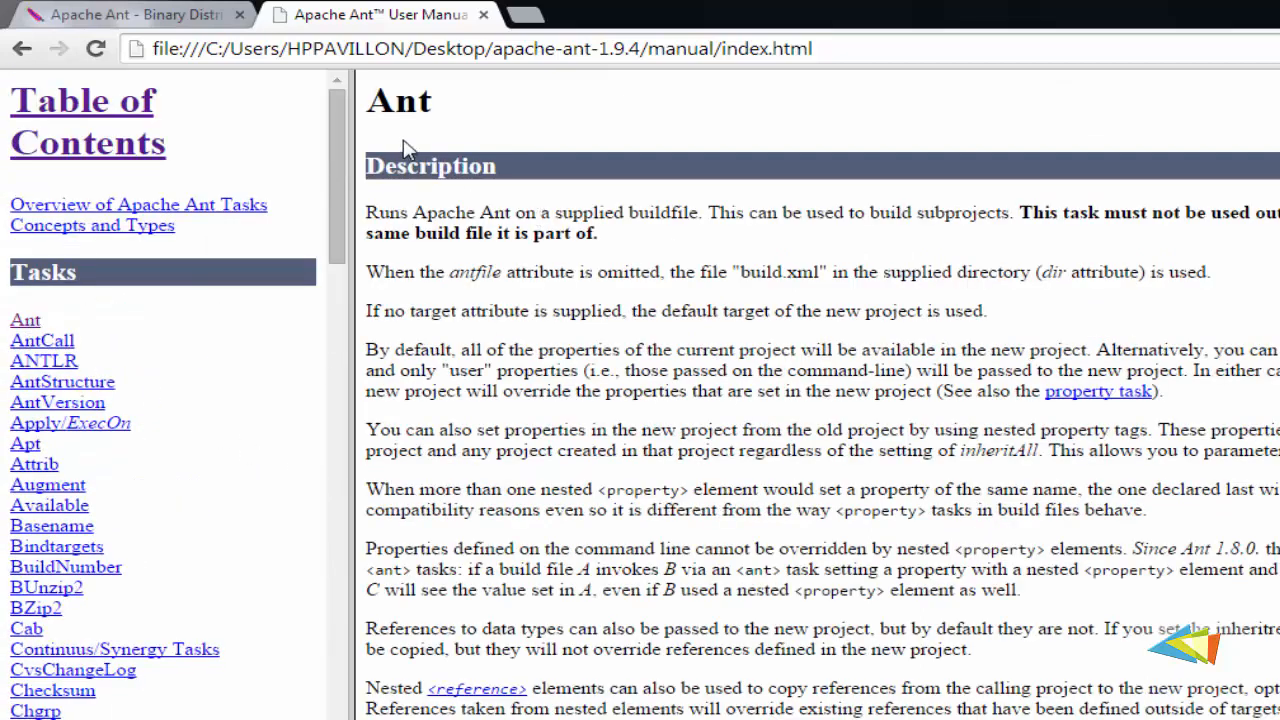
triple_click(385, 100)
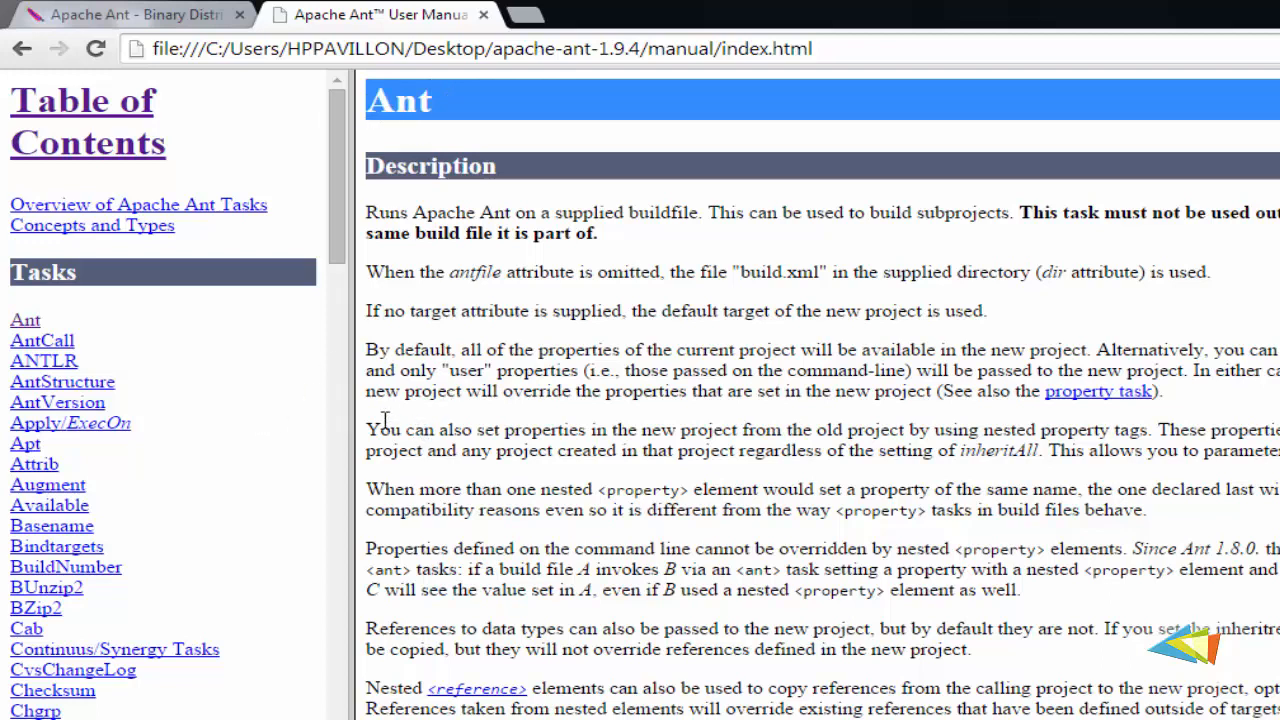
Find and open the Sql task page, dismiss the Windows color scheme prompt, and highlight the word JDBC in the description
scroll(272, 405, "down", 7)
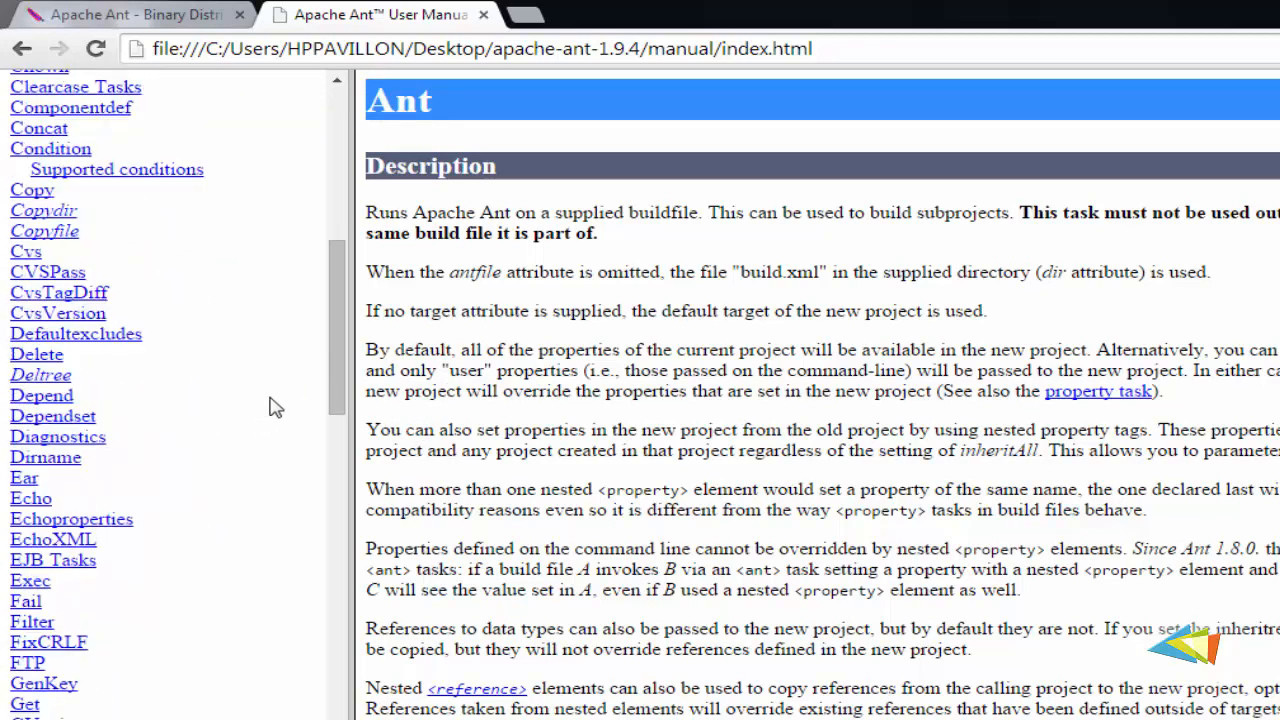
scroll(272, 405, "down", 5)
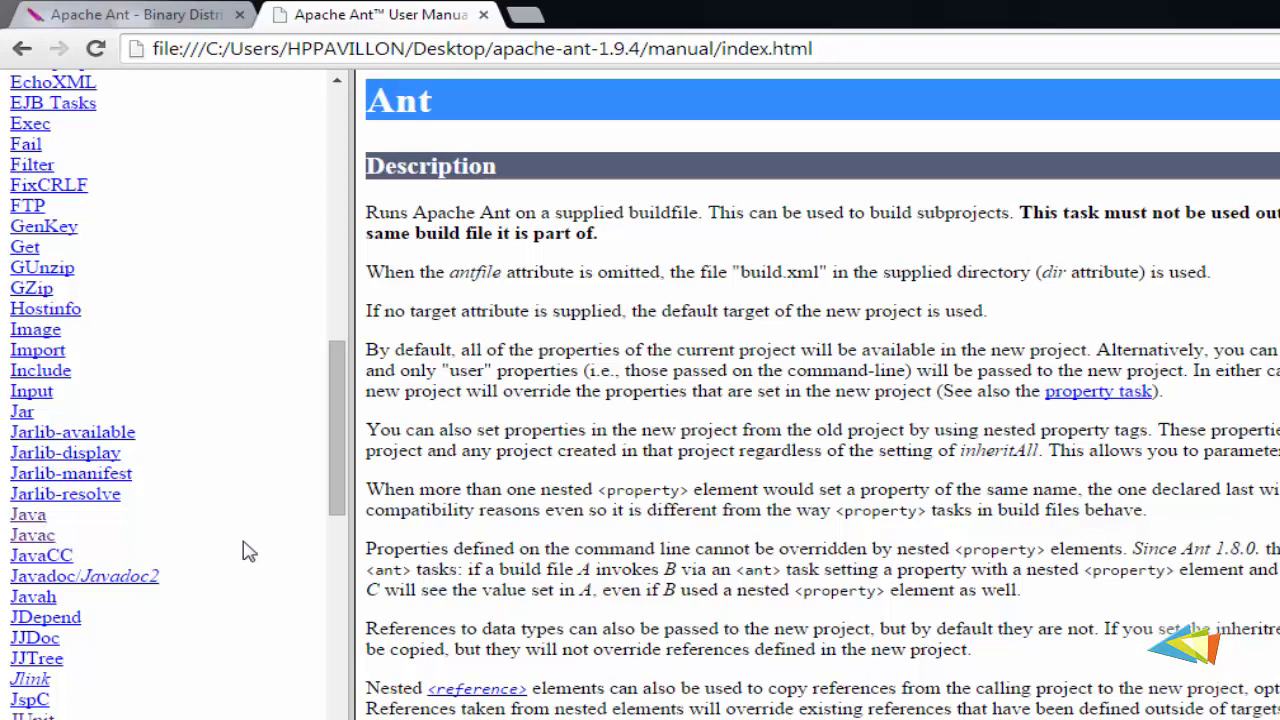
scroll(268, 548, "down", 3)
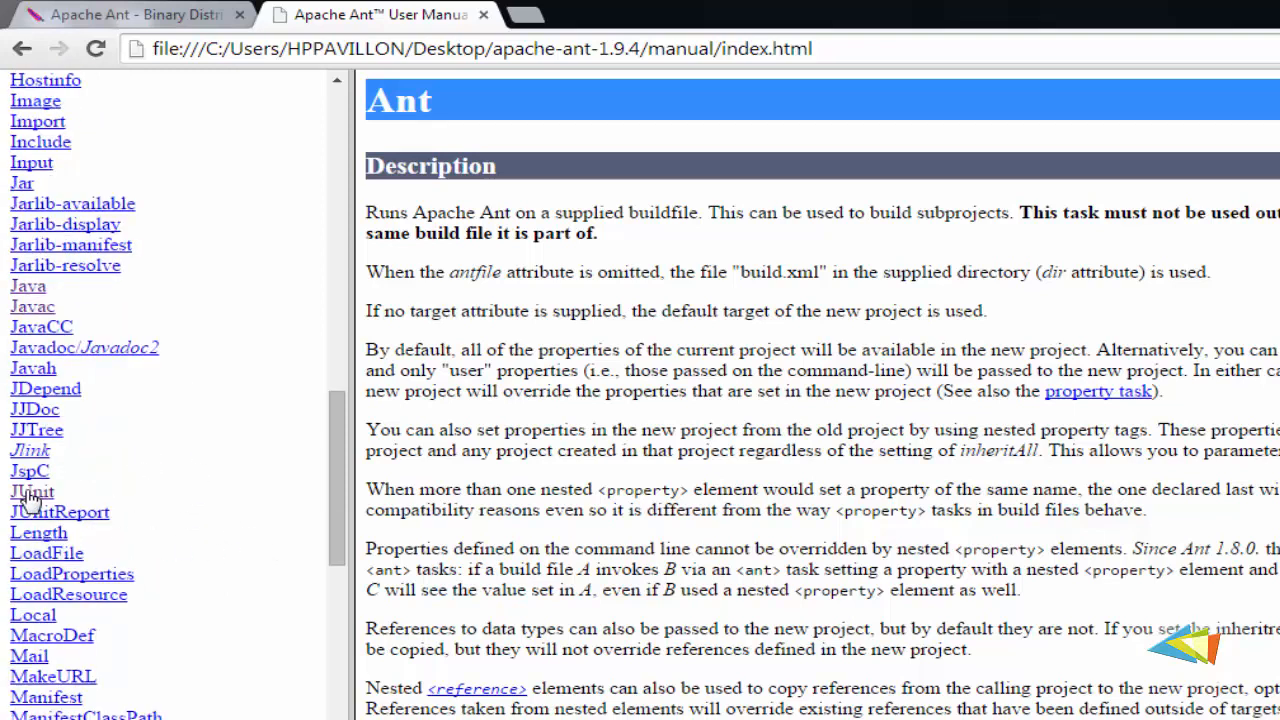
scroll(229, 566, "down", 10)
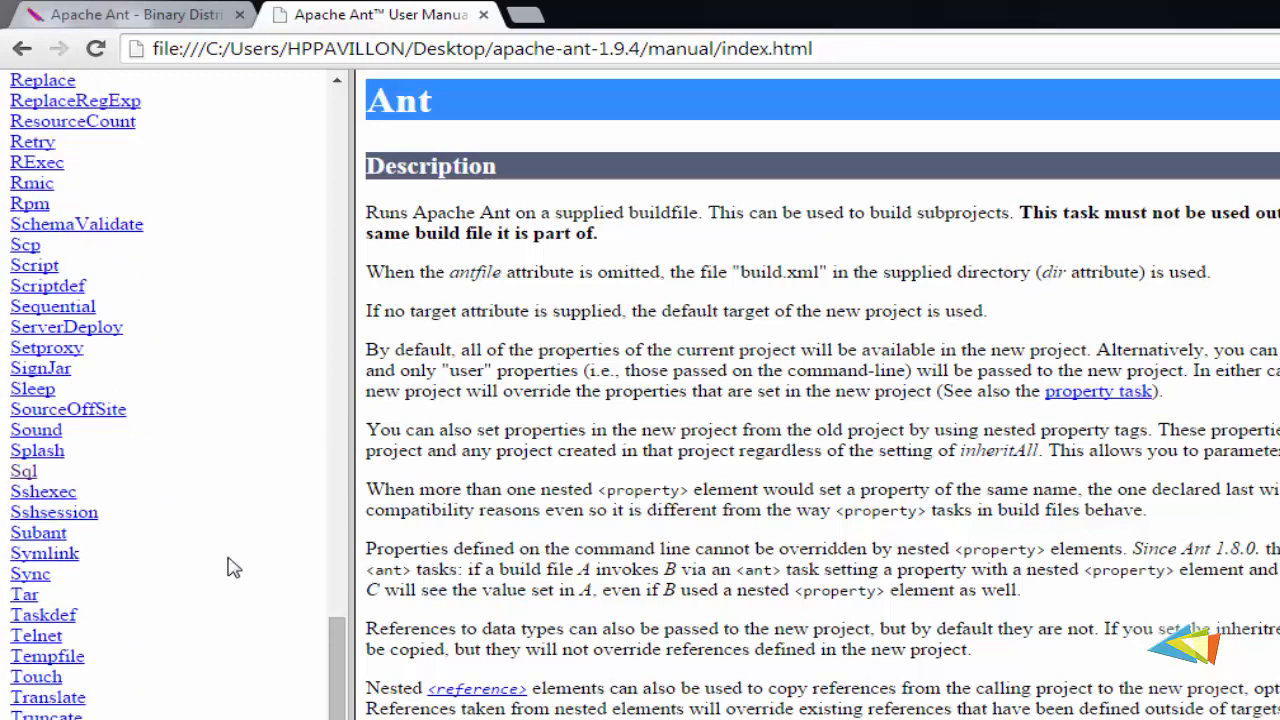
left_click(20, 471)
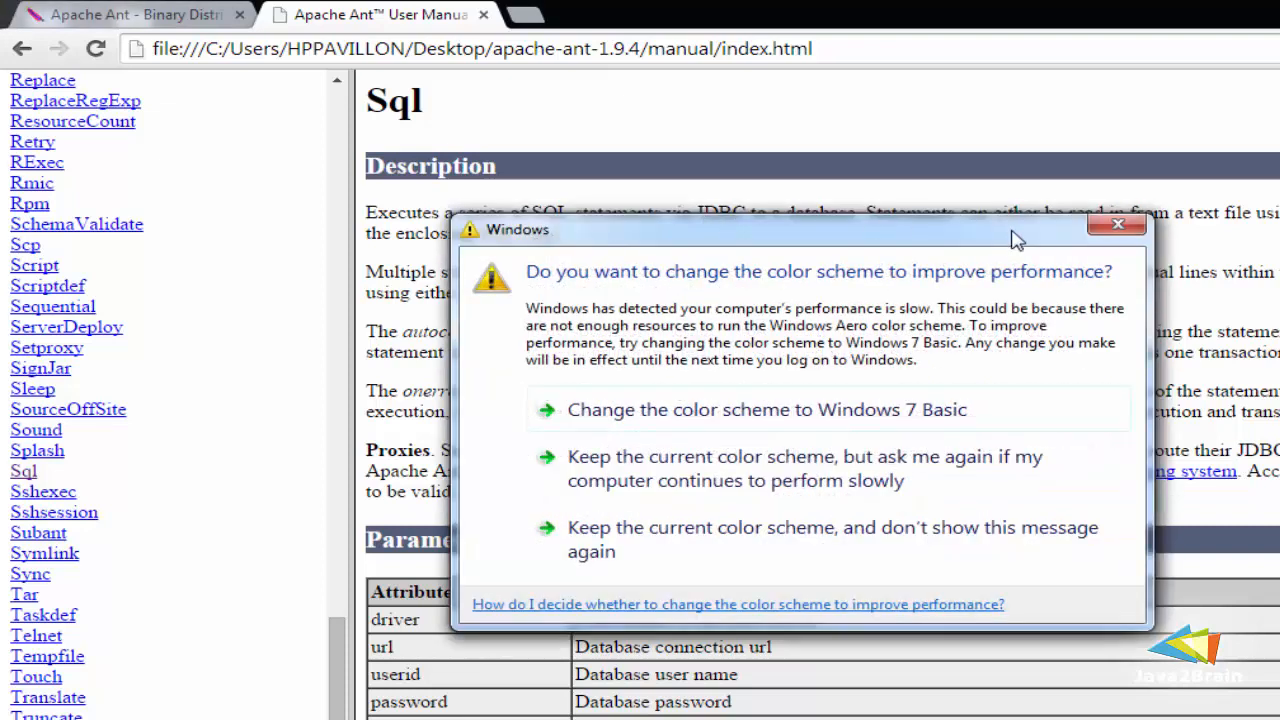
left_click(1133, 230)
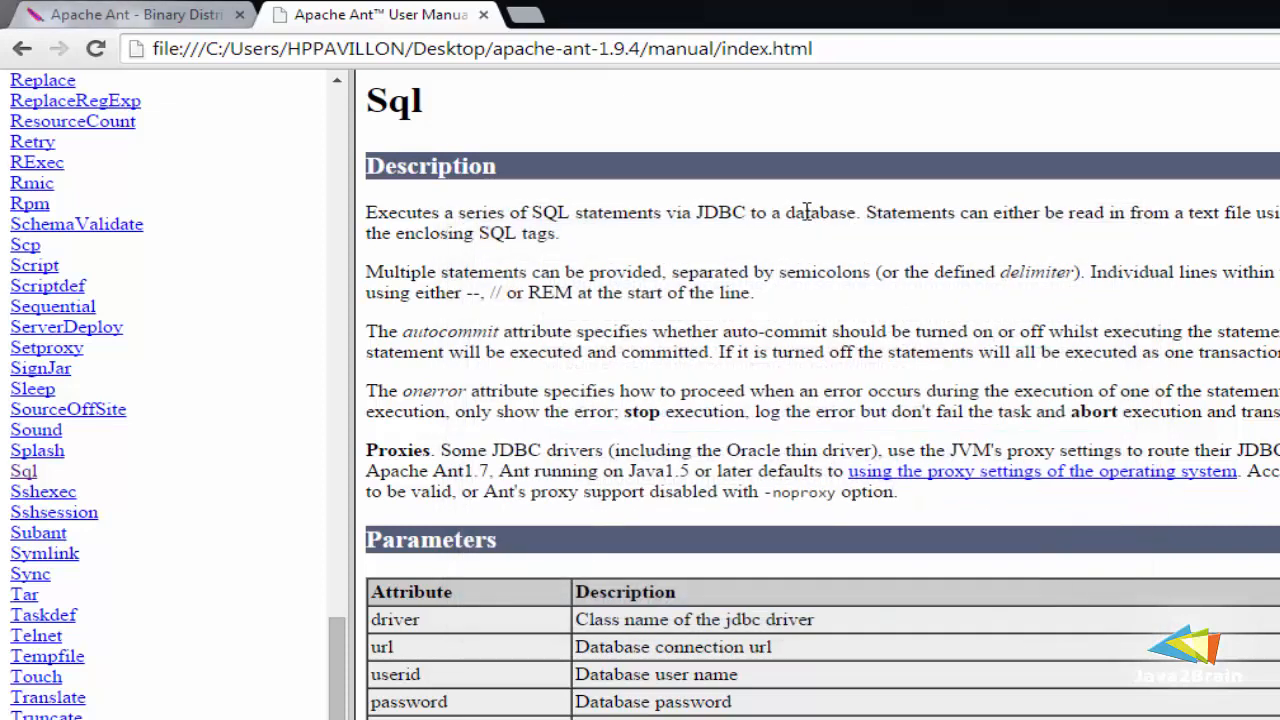
double_click(722, 212)
Go back to the beginning of the task list, then close the manual page and the apache-ant-1.9.4 folder window
scroll(277, 422, "down", 3)
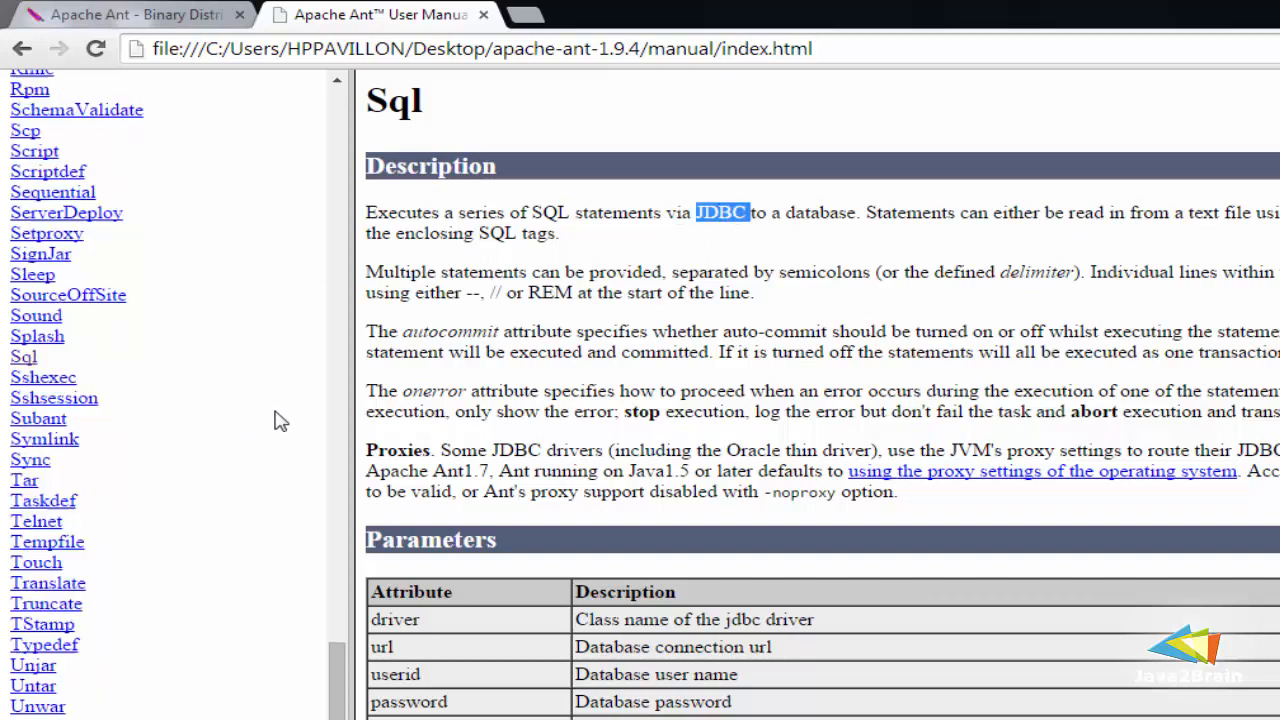
scroll(285, 430, "up", 10)
left_click_drag(345, 512, 349, 163)
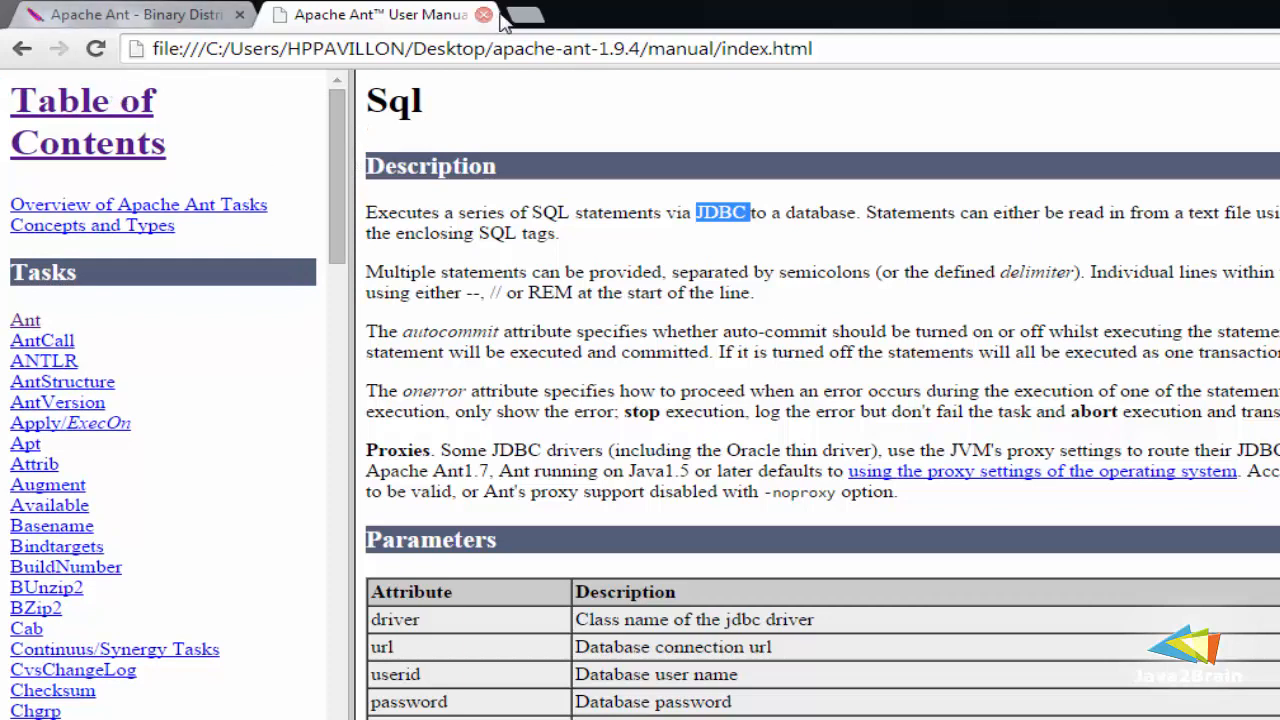
left_click(484, 14)
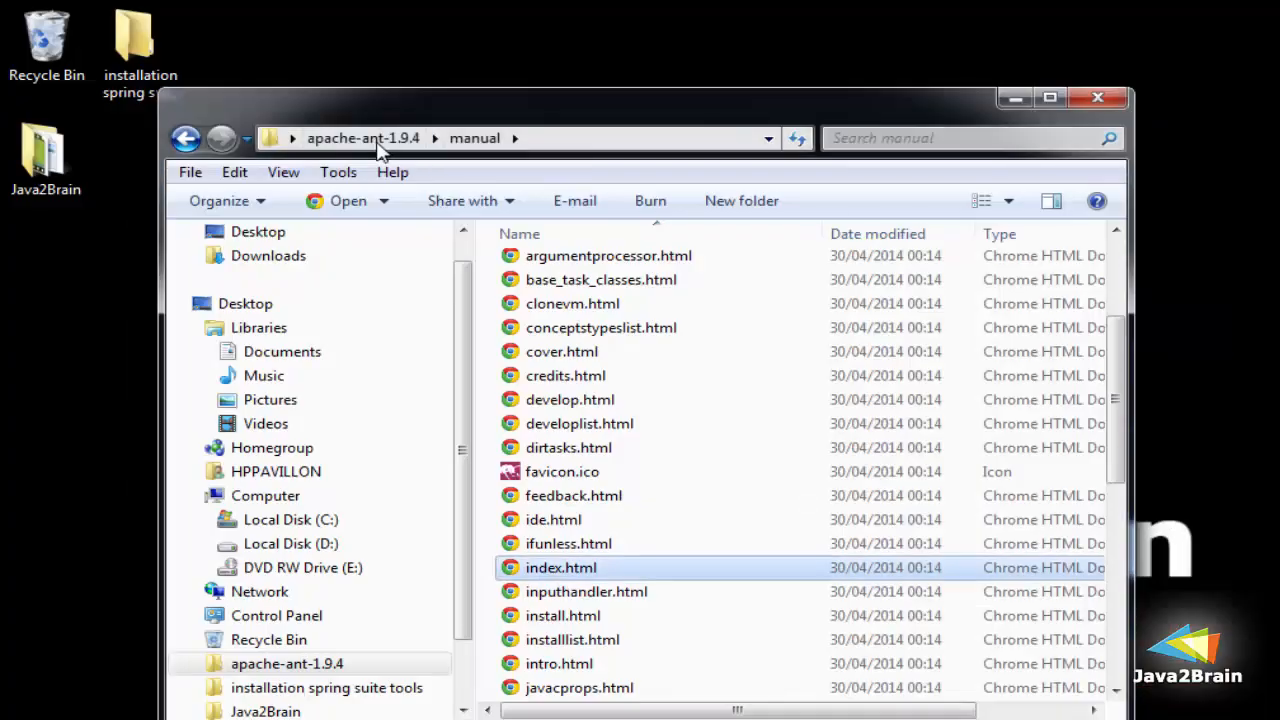
left_click(365, 138)
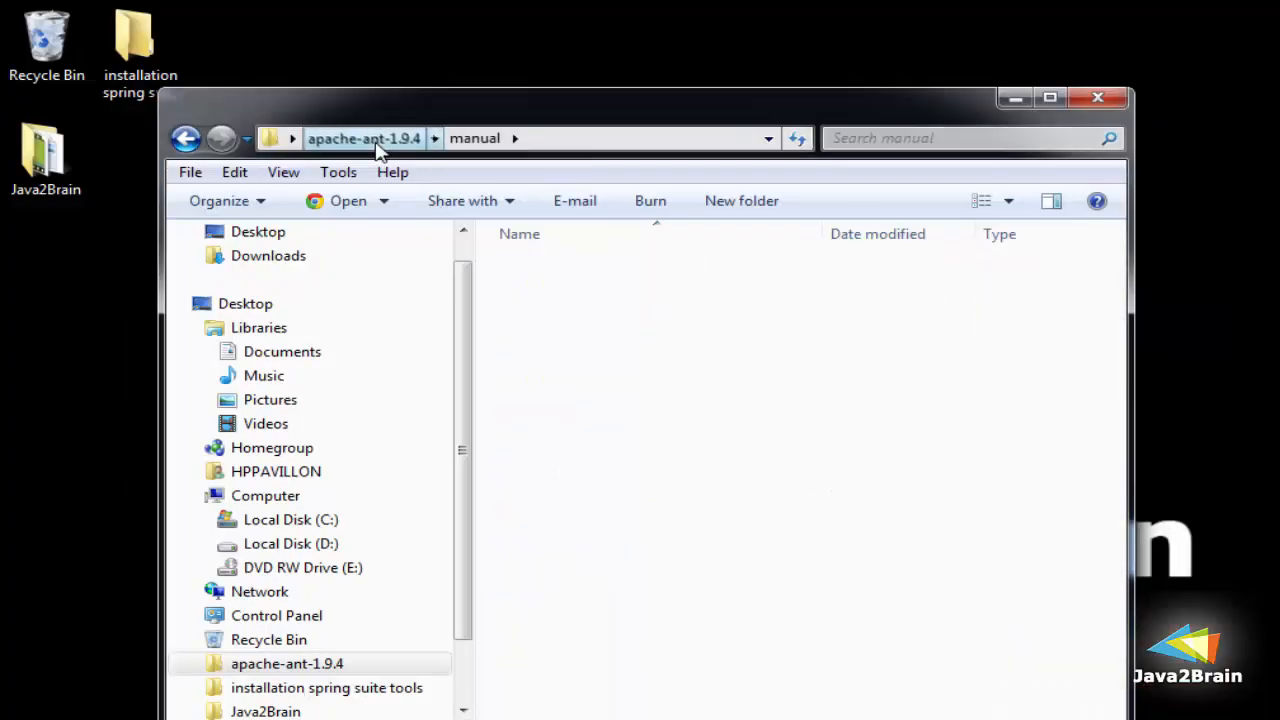
left_click(1098, 97)
left_click(329, 518)
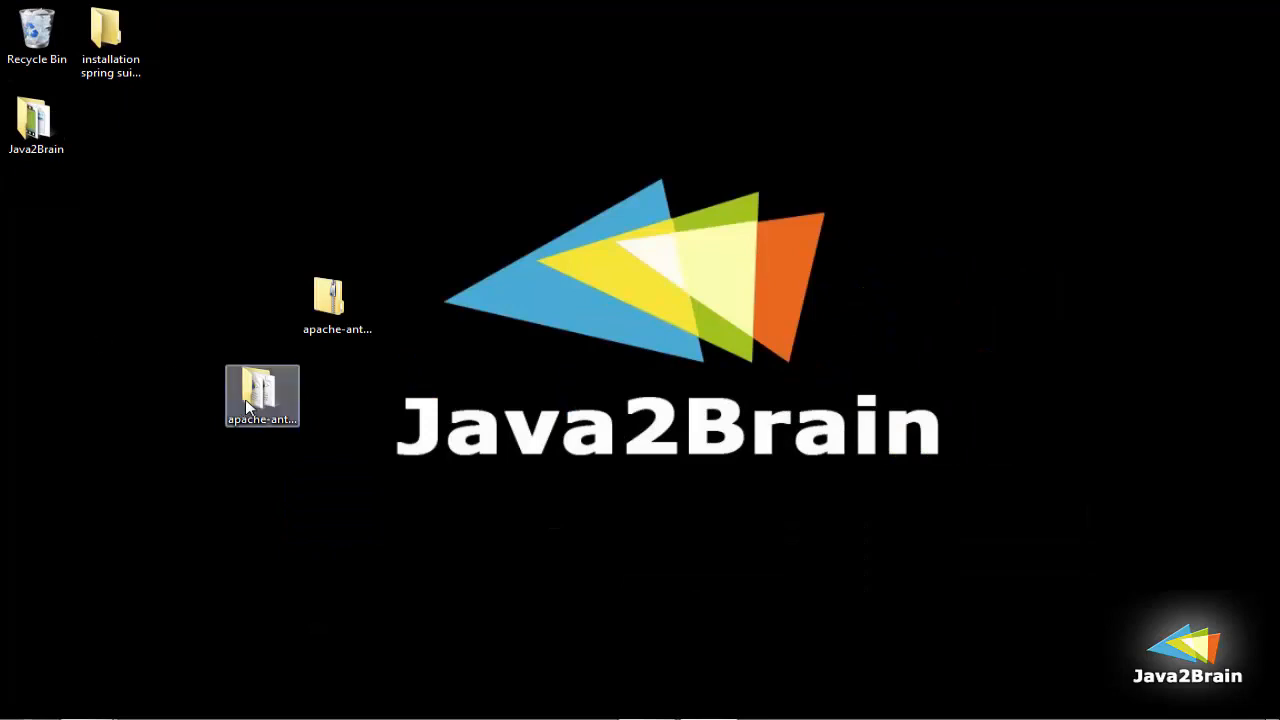
Copy the apache-ant-1.9.4 folder from the desktop into C:\development
right_click(256, 399)
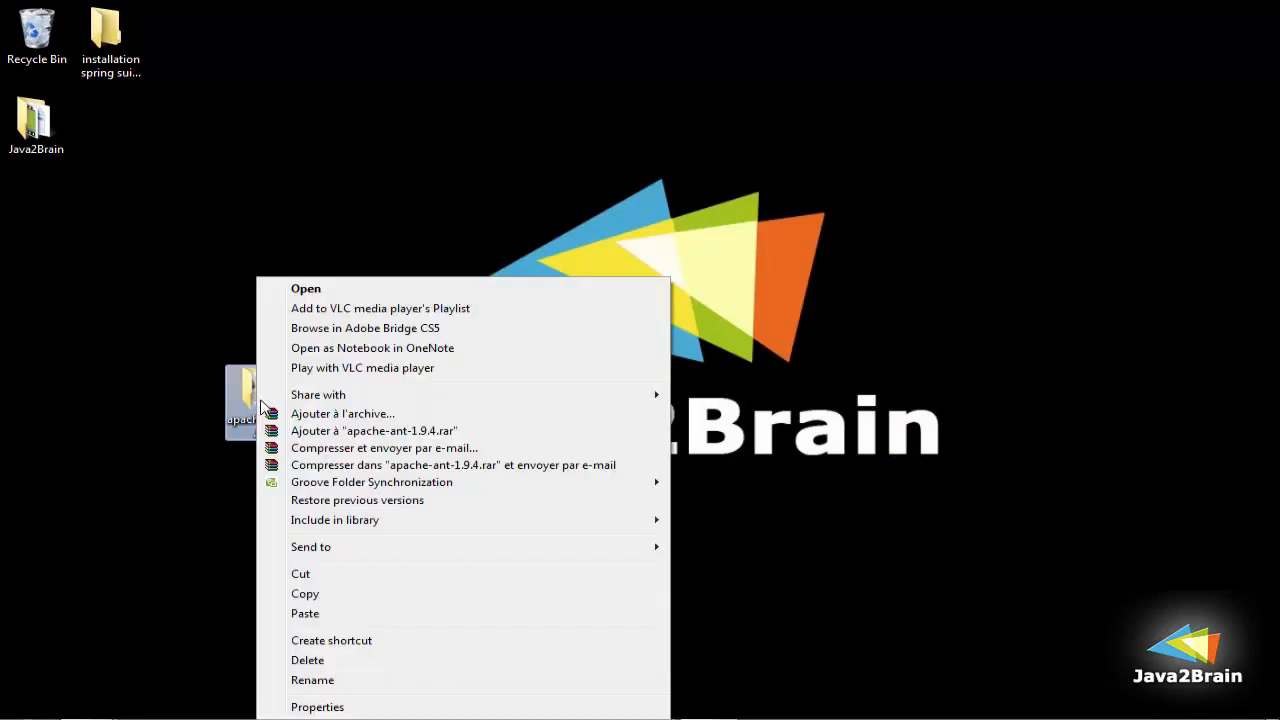
left_click(349, 594)
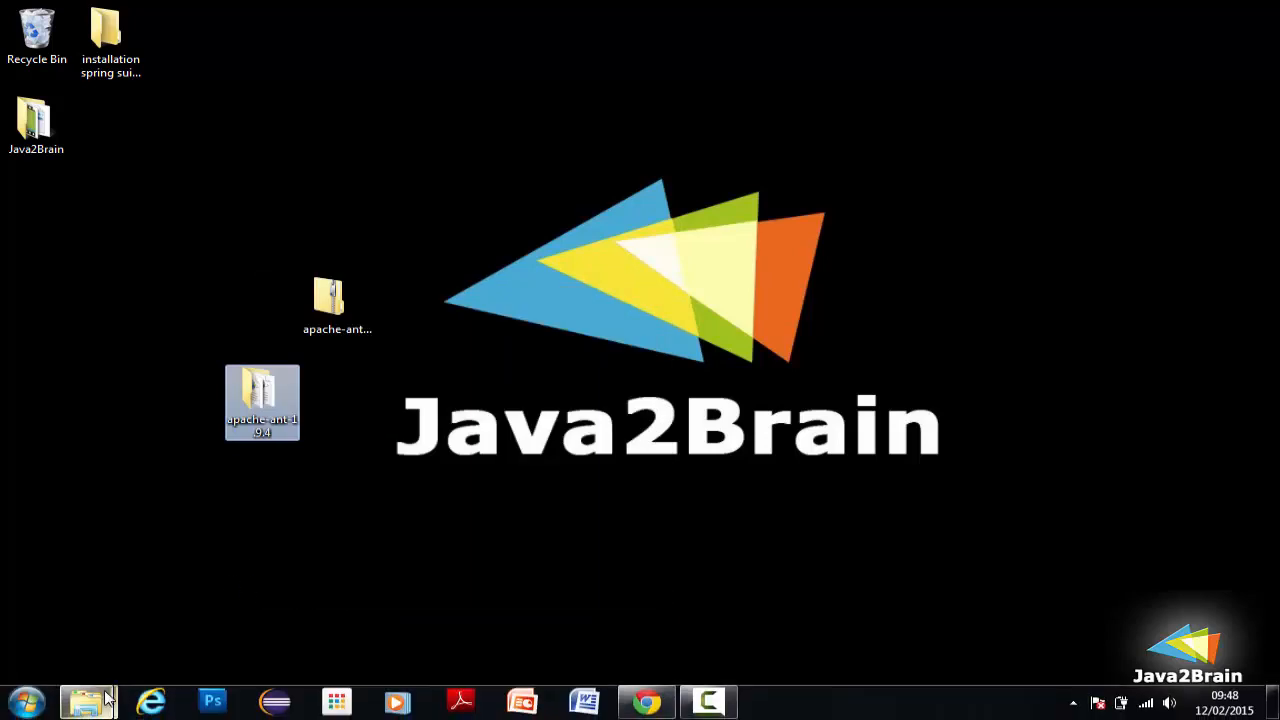
mouse_move(101, 697)
left_click(303, 588)
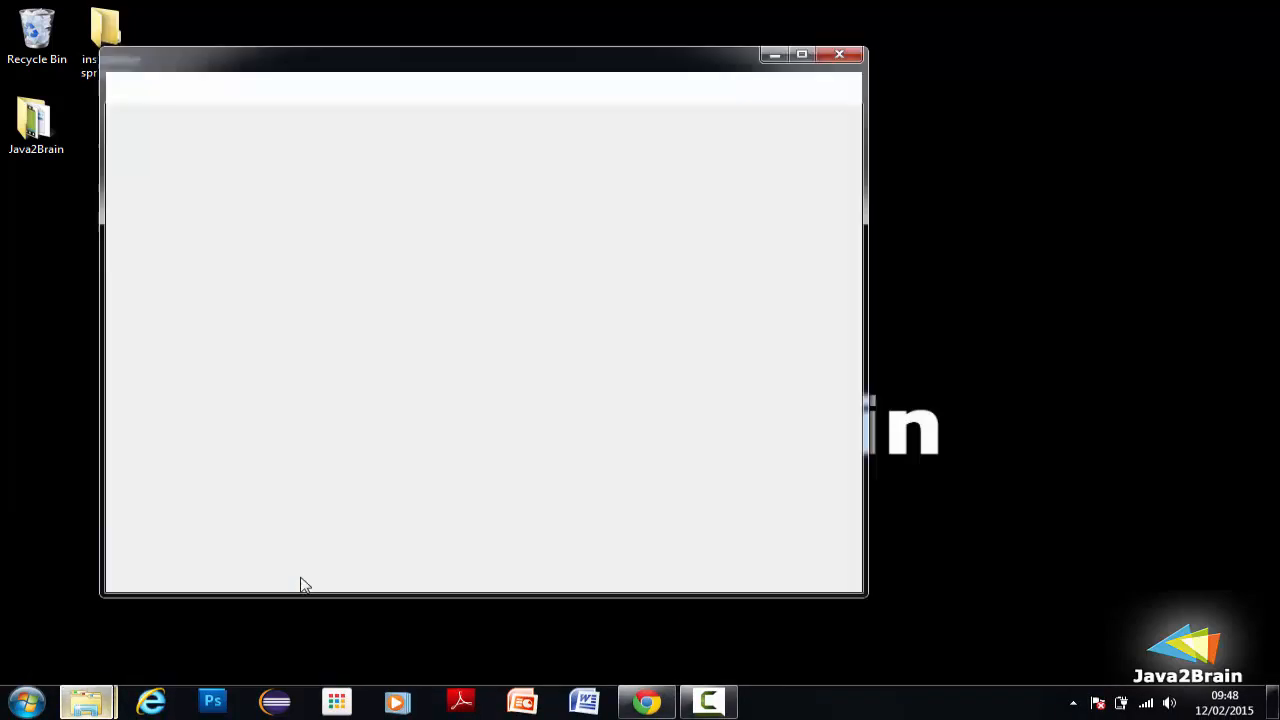
left_click(486, 87)
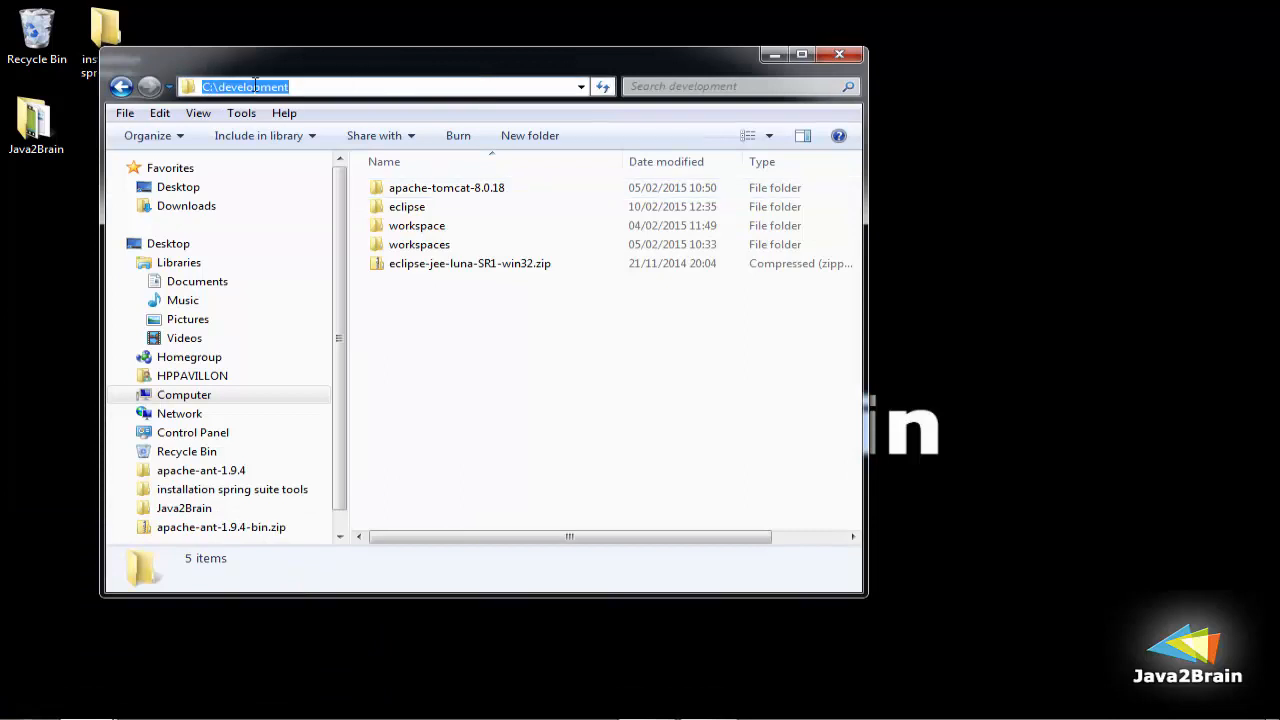
right_click(421, 329)
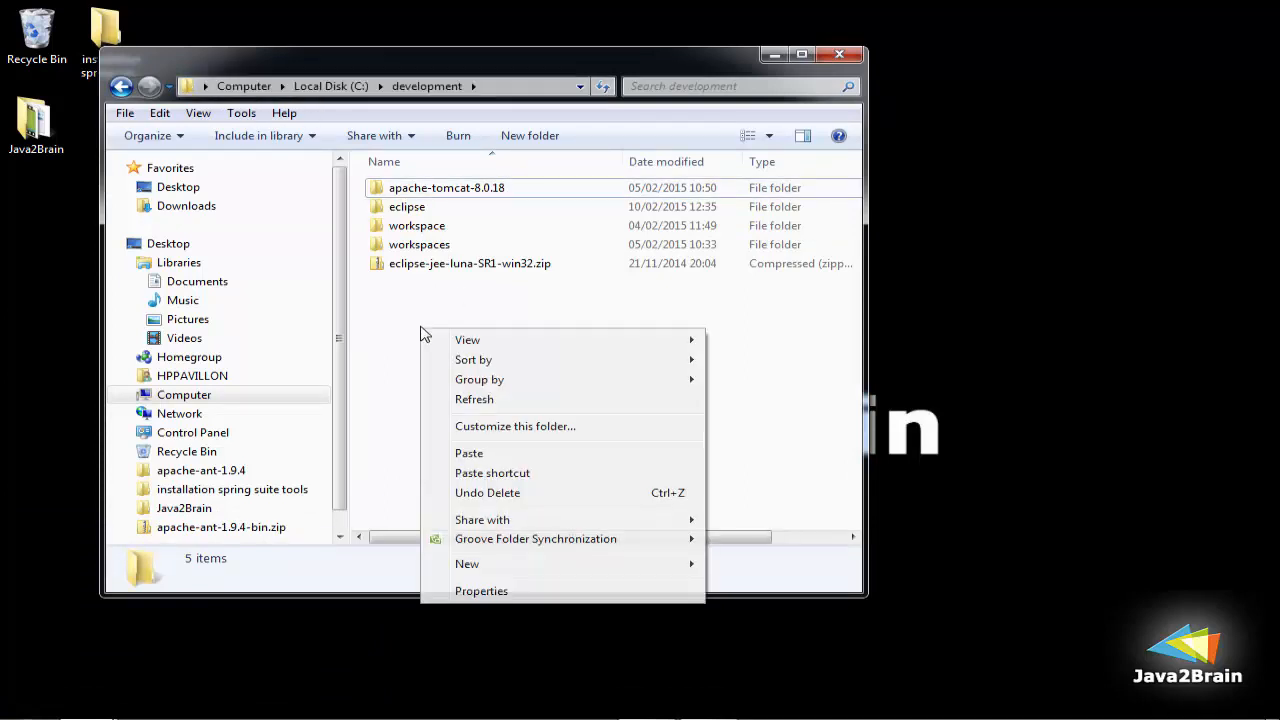
left_click(518, 458)
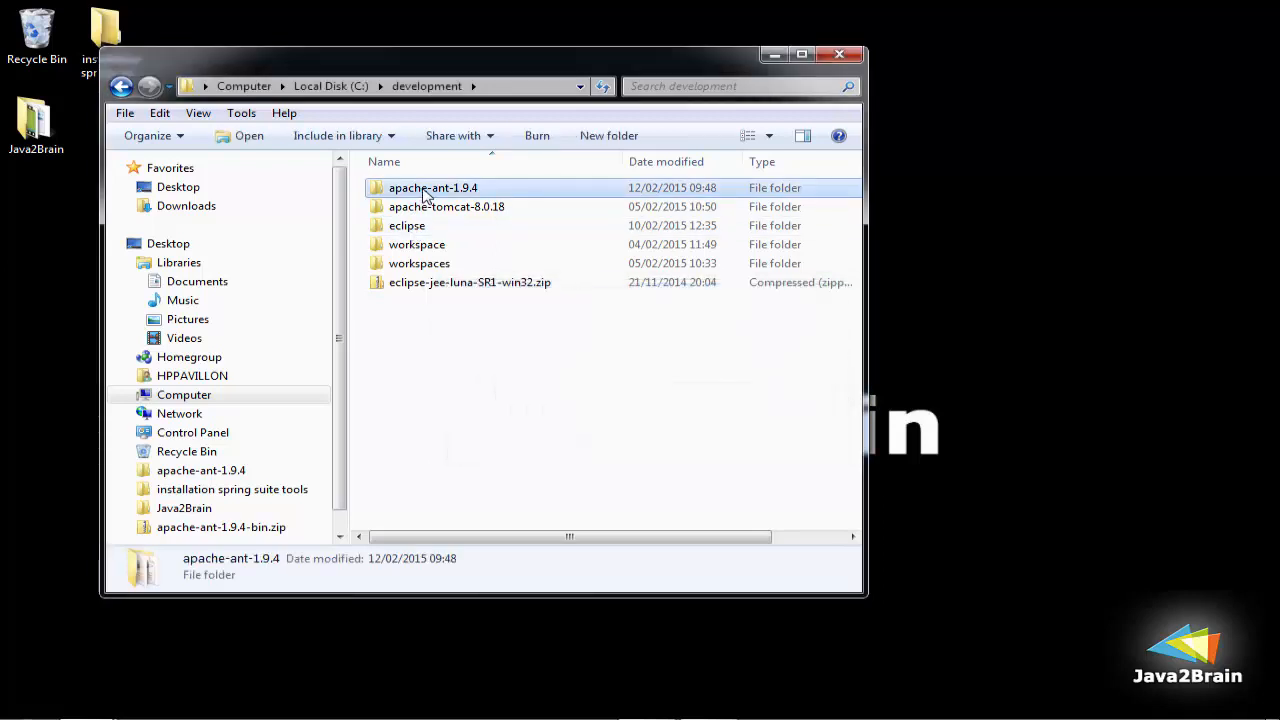
Rename the apache-ant-1.9.4 folder in C:\development to ant
left_click(470, 189)
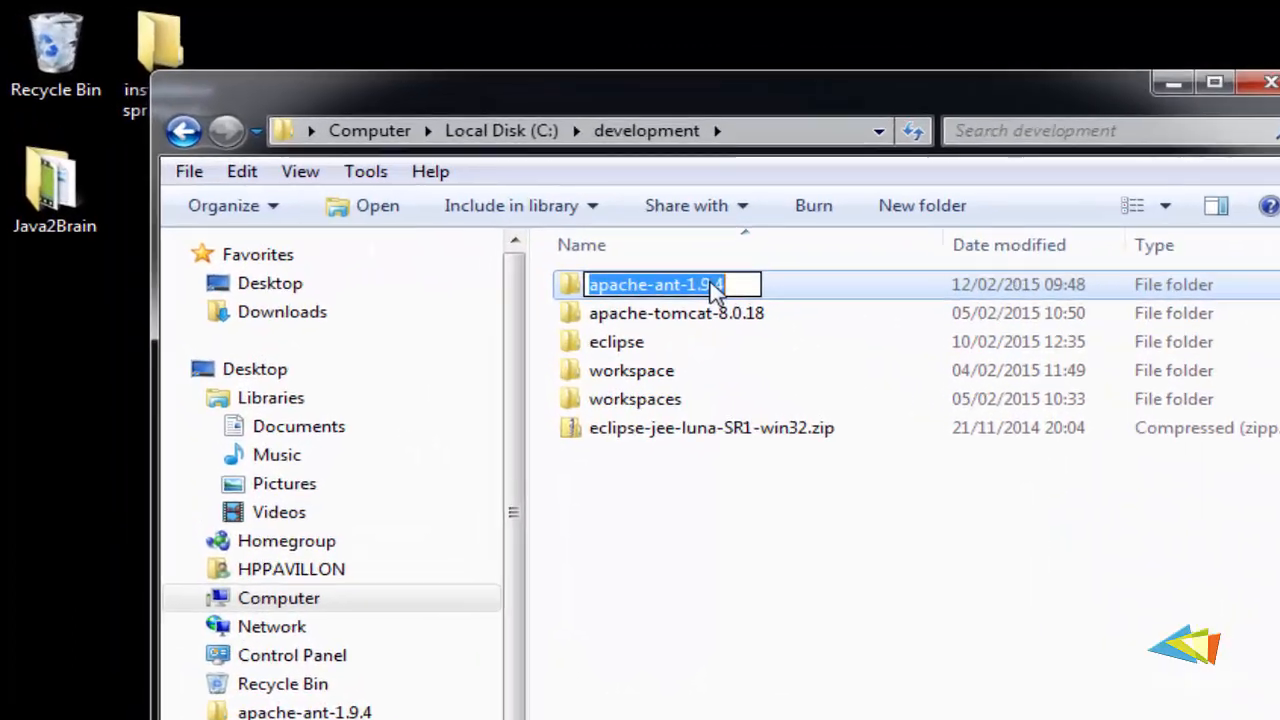
type("ant")
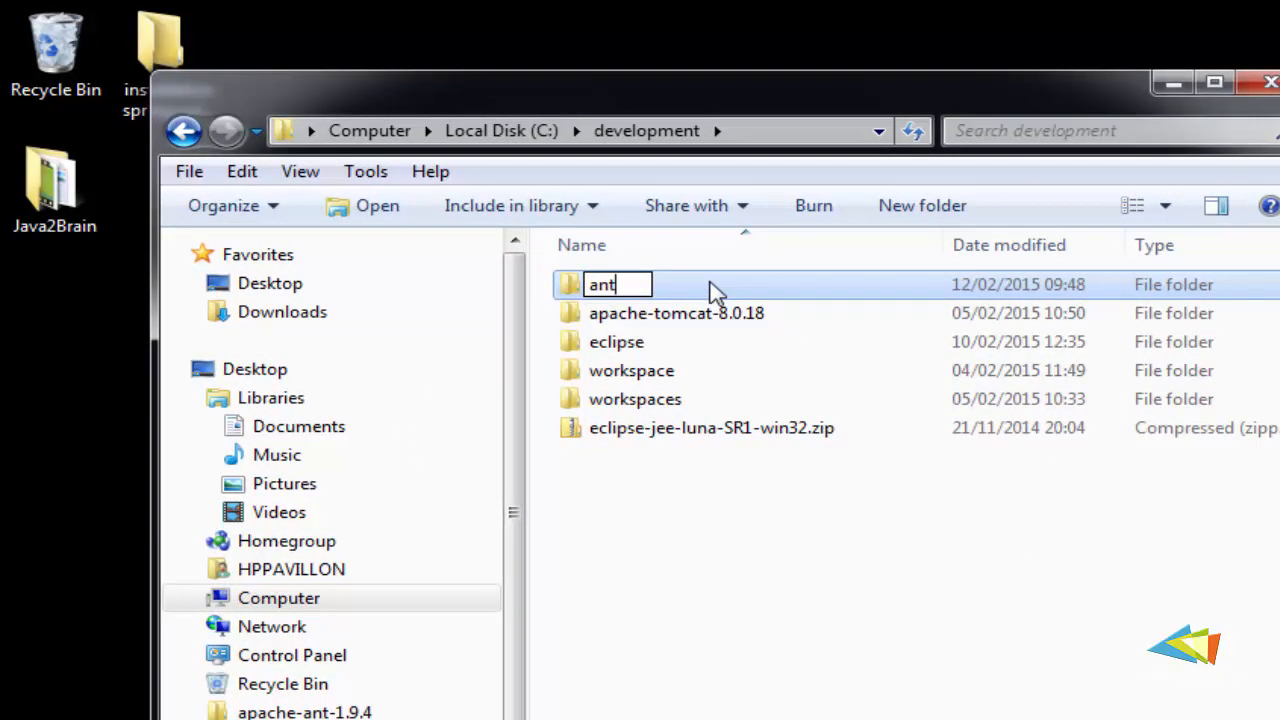
key("Return")
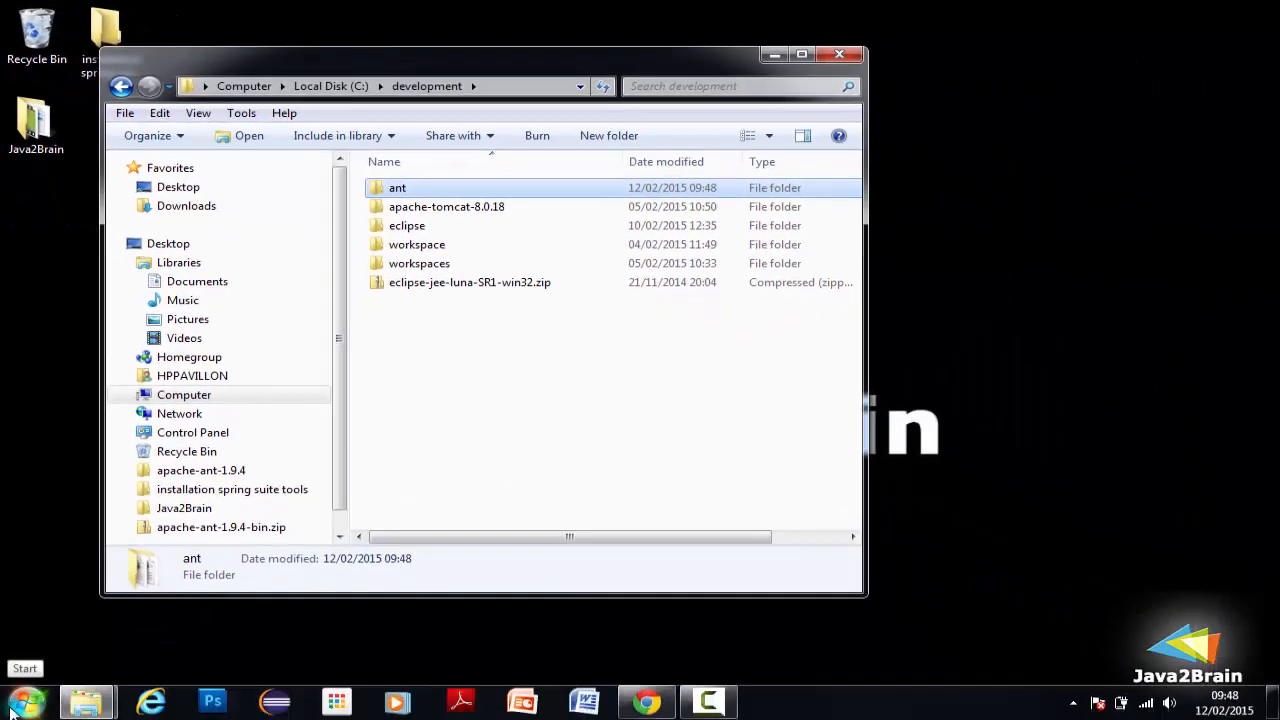
Open the computer's properties to show its basic system information
left_click(22, 703)
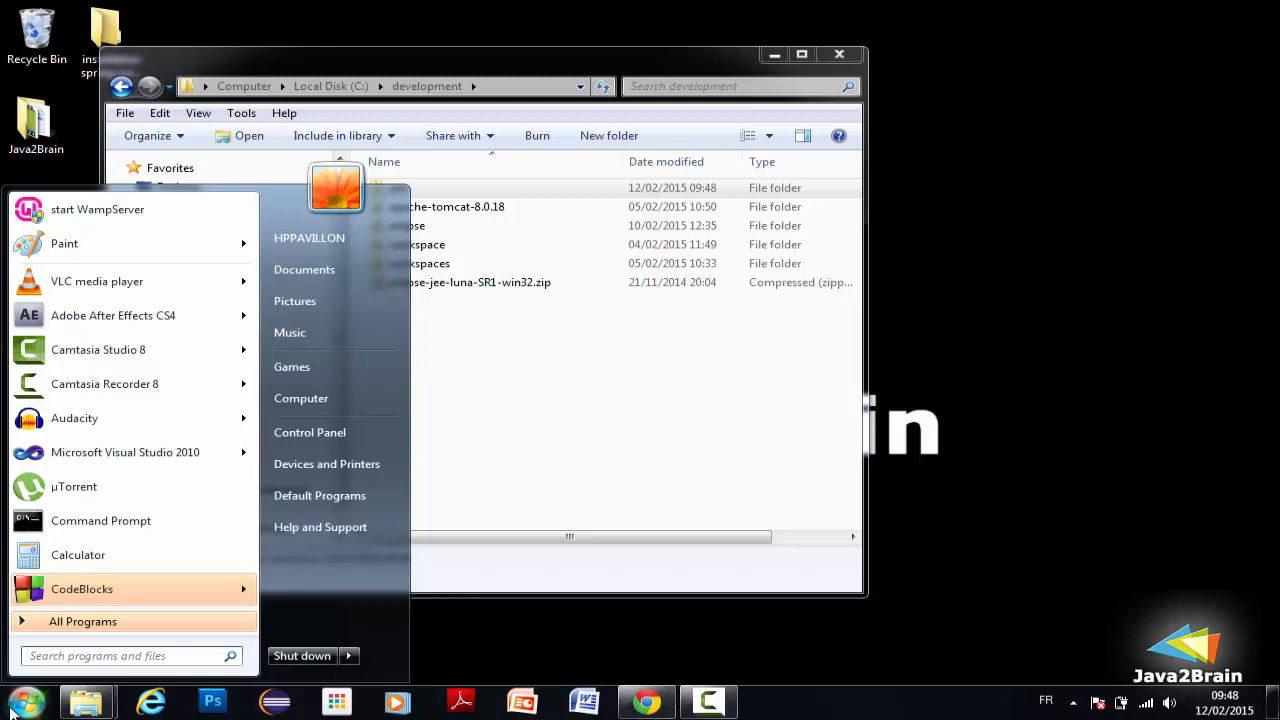
left_click(12, 710)
left_click(12, 710)
left_click(27, 706)
left_click(27, 706)
right_click(359, 405)
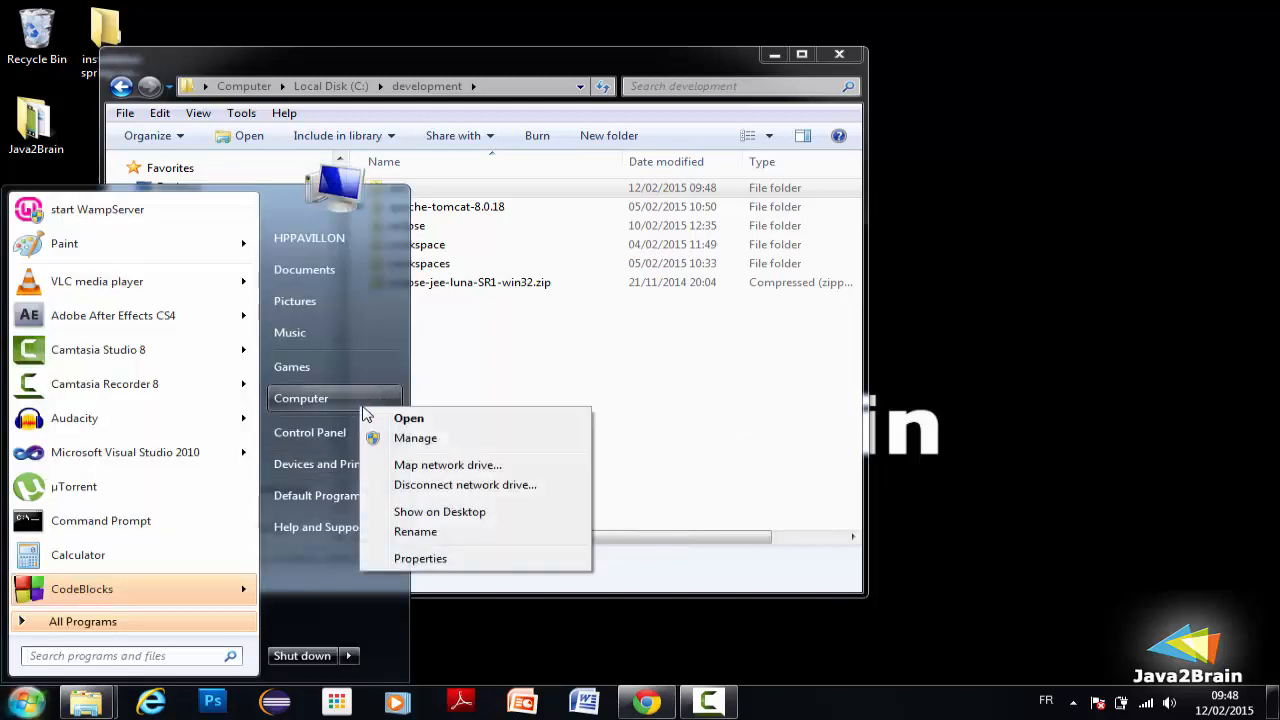
left_click(443, 564)
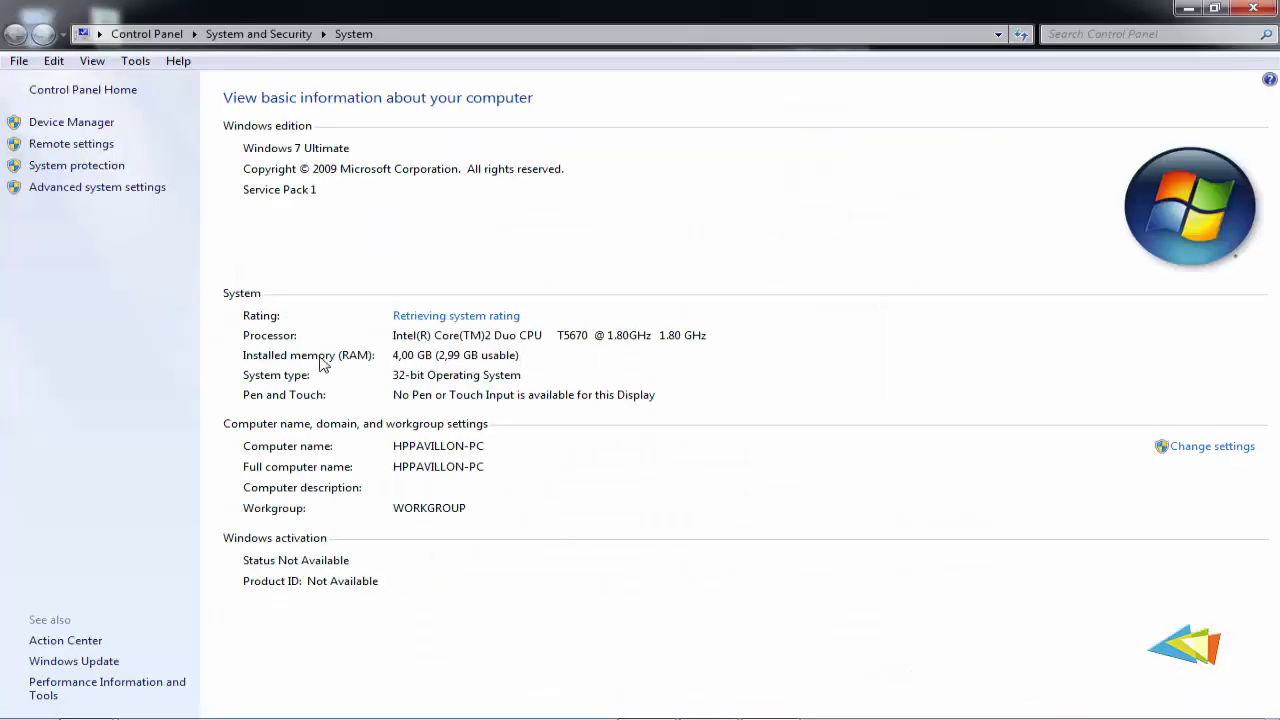
Open the environment variables from the advanced system settings and start a new user variable named ANT_HOME
left_click(112, 190)
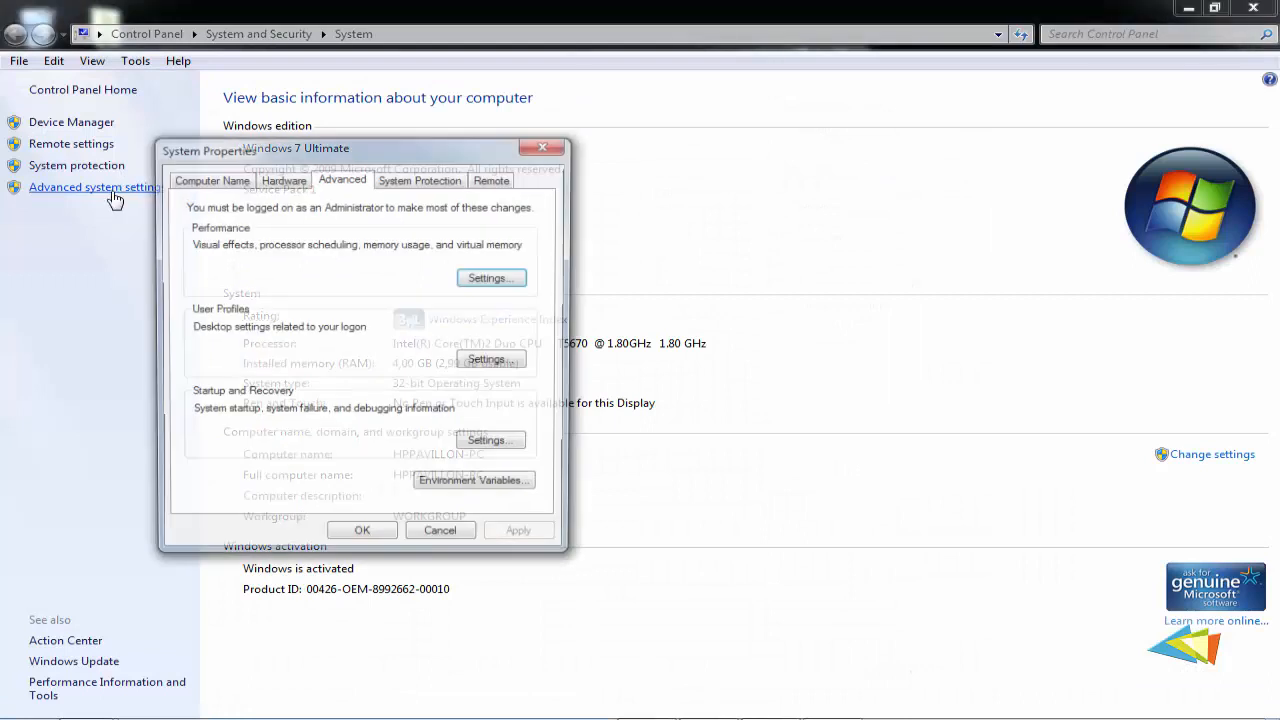
left_click(518, 538)
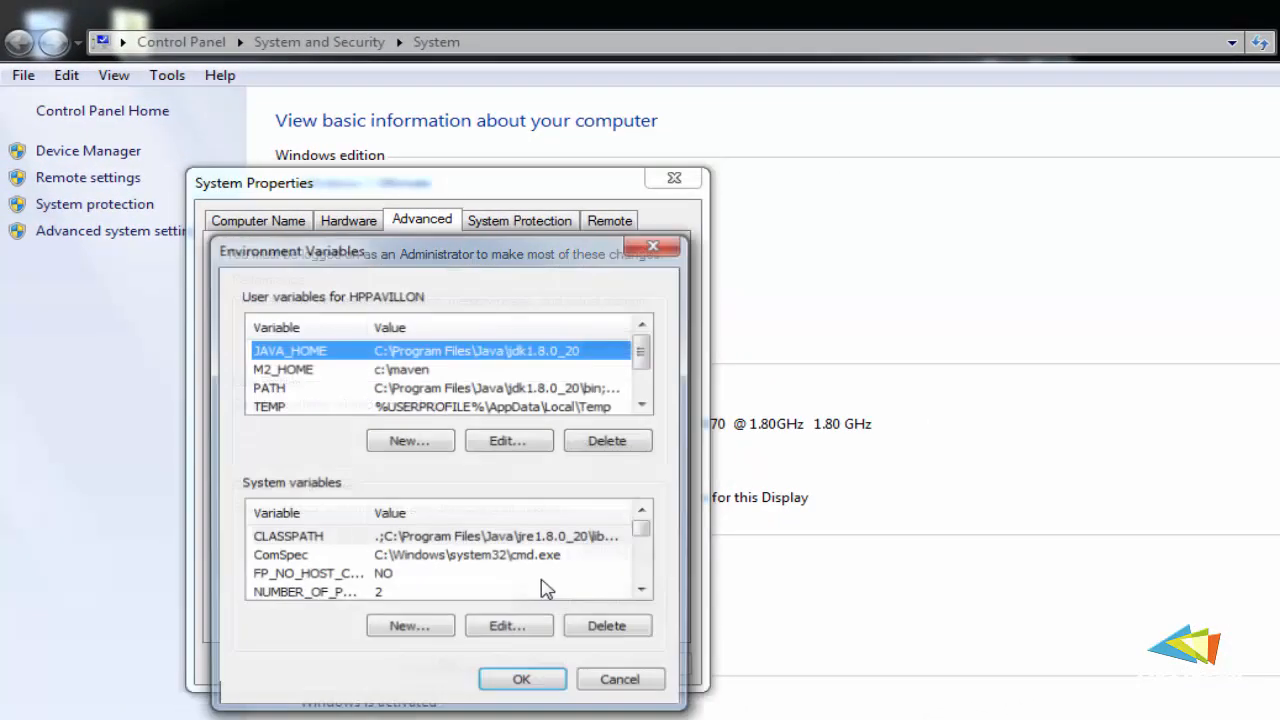
left_click(405, 441)
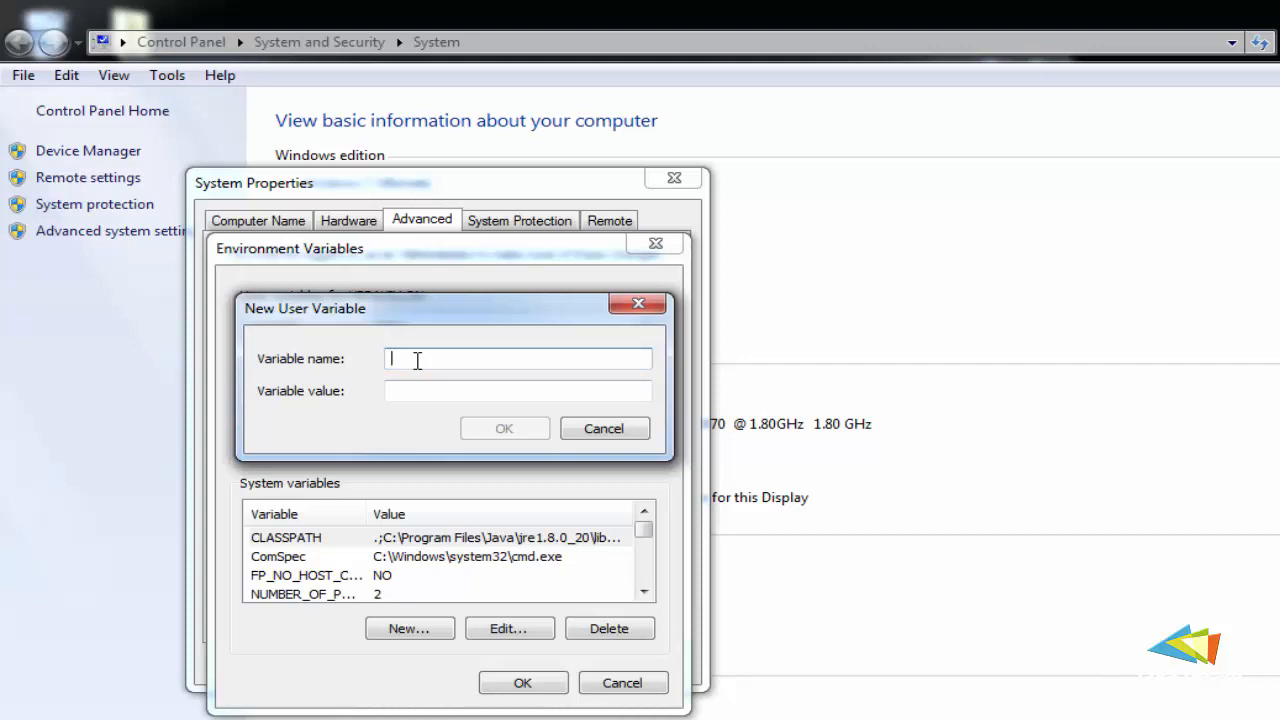
type("AN")
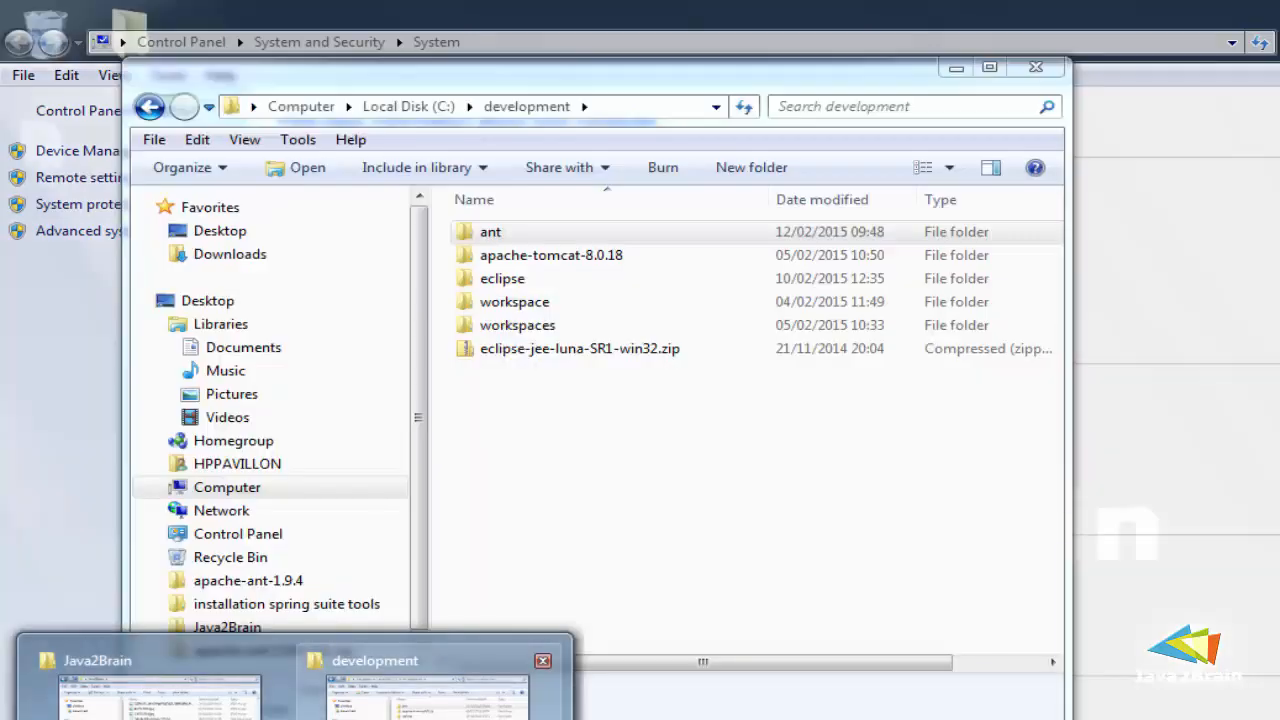
Switch to the development folder window, open the ant folder and copy its path C:\development\ant
left_click(343, 690)
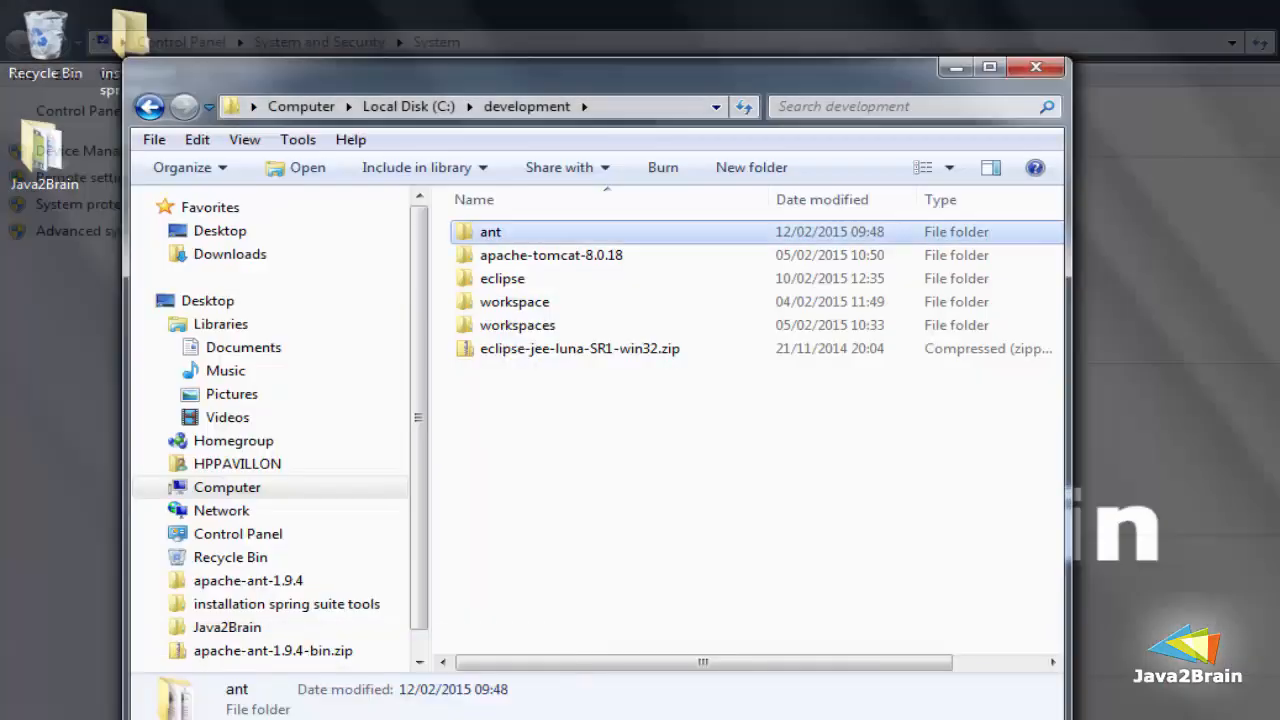
double_click(531, 237)
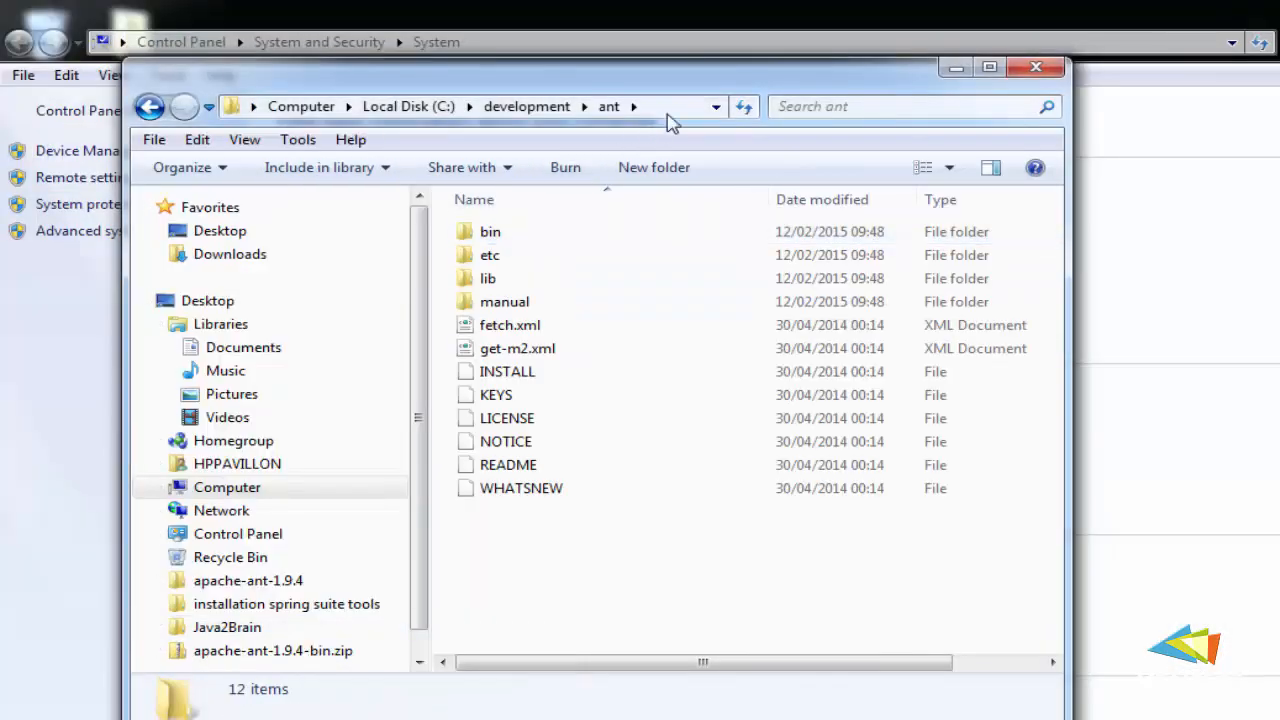
left_click(565, 111)
left_click_drag(429, 110, 231, 107)
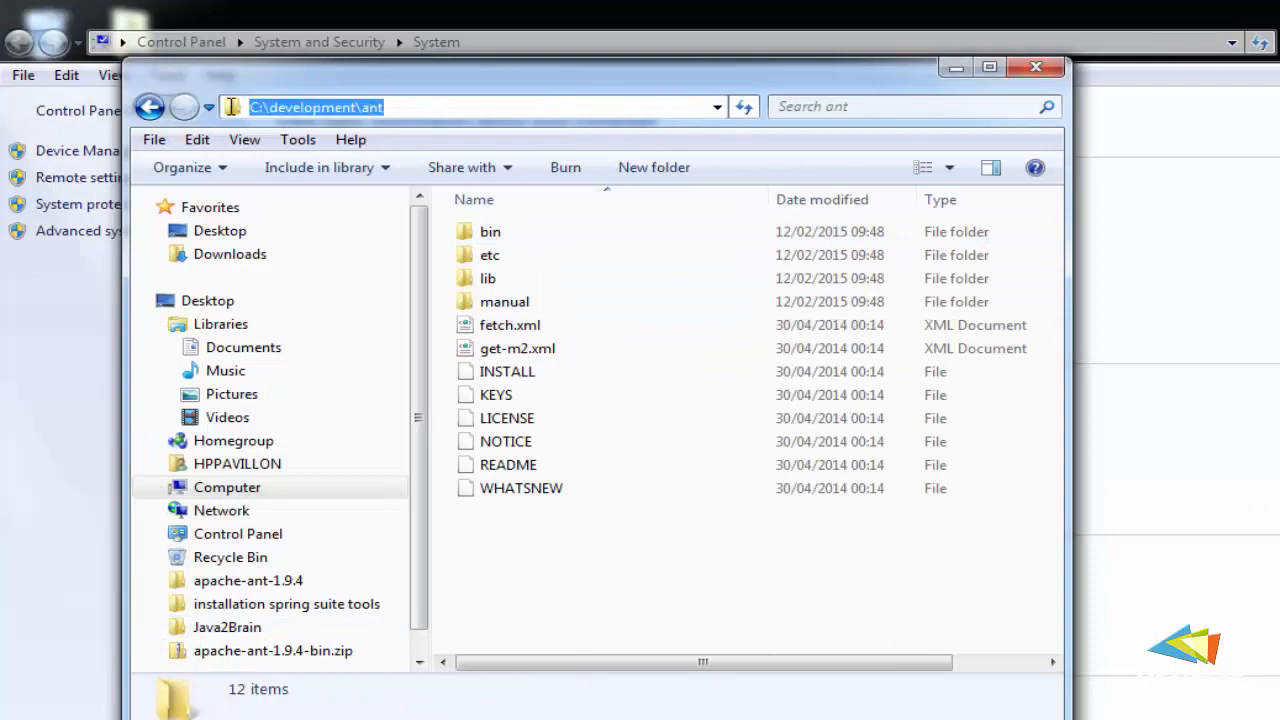
right_click(318, 107)
left_click(486, 185)
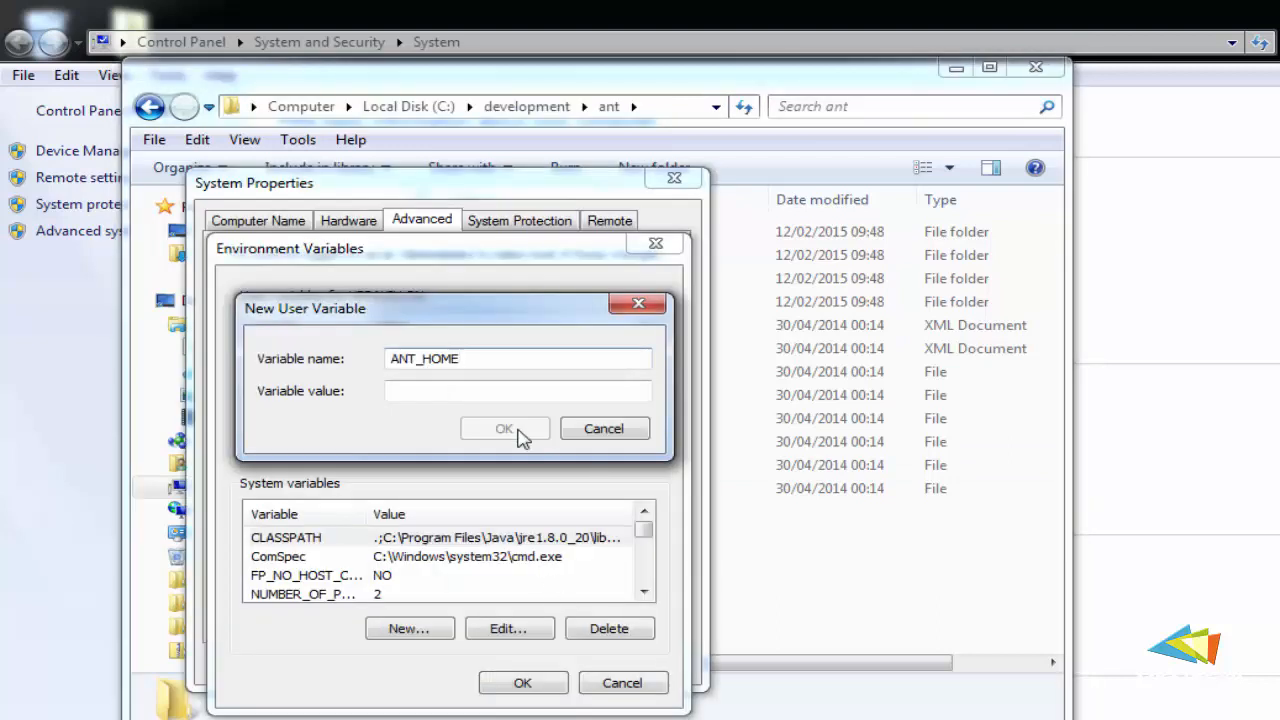
Set the ANT_HOME user variable's value to the copied path C:\development\ant and save the new variable
left_click(503, 396)
right_click(503, 397)
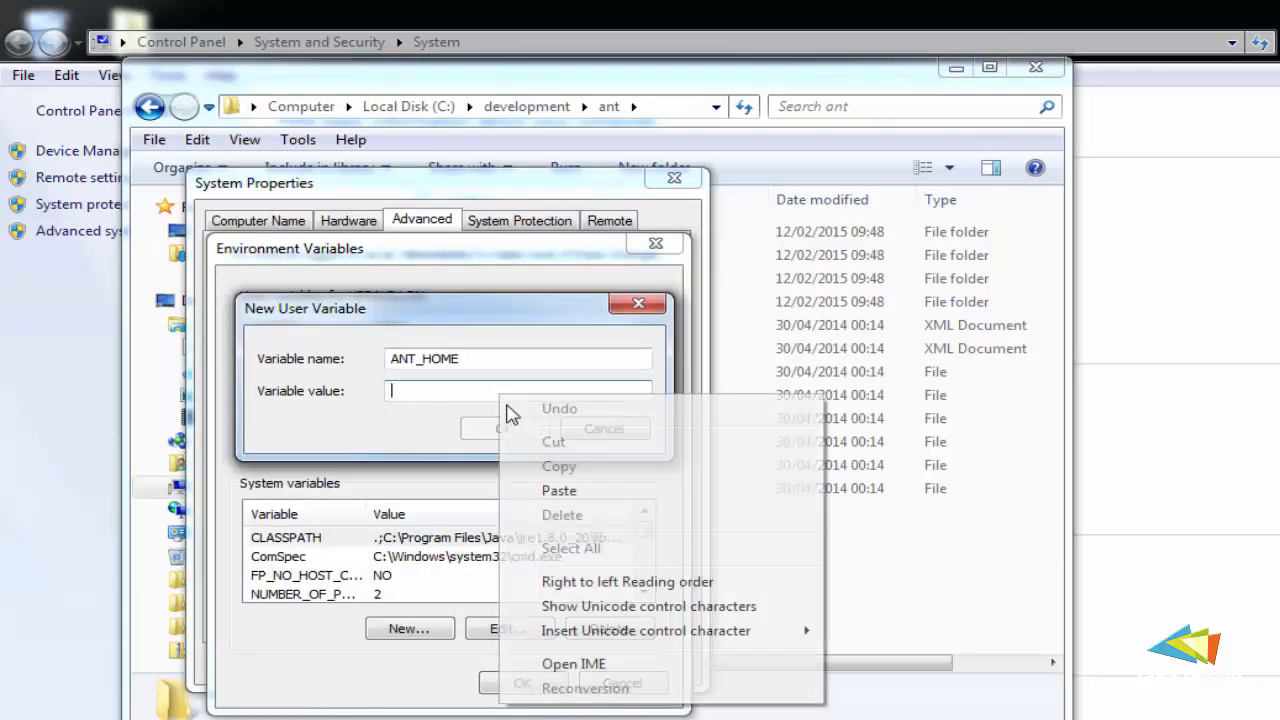
left_click(566, 490)
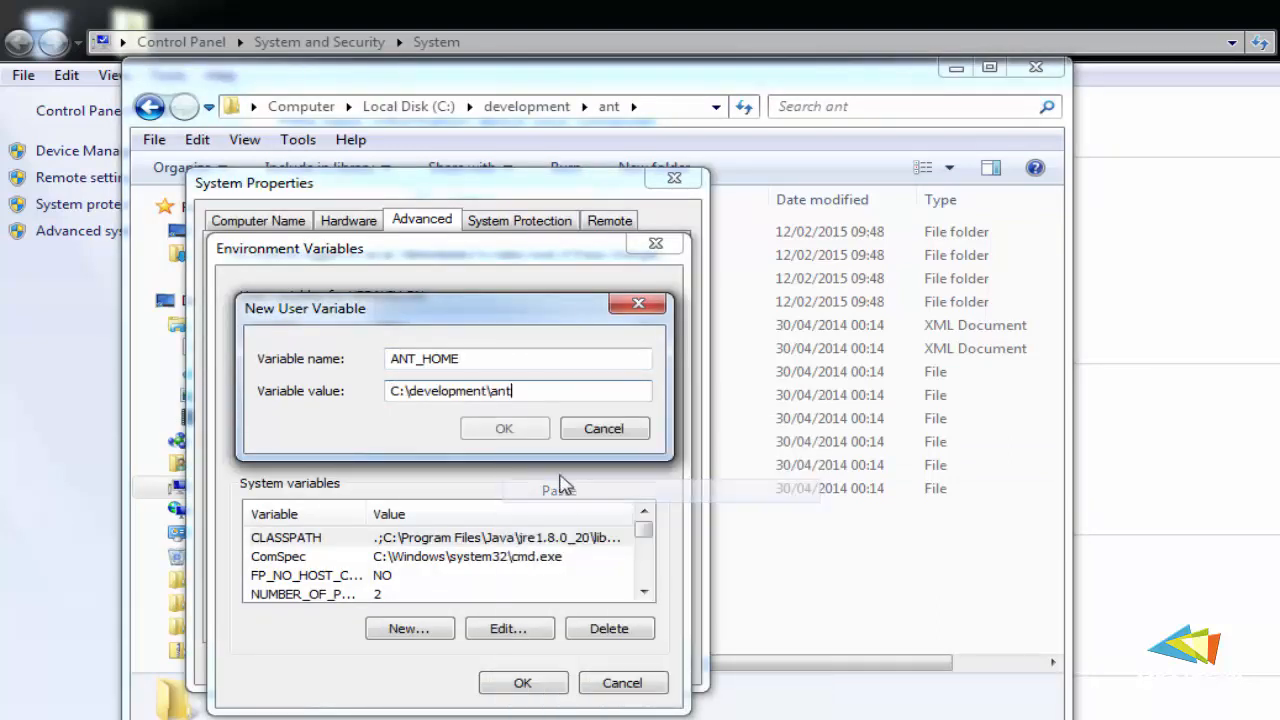
left_click(505, 430)
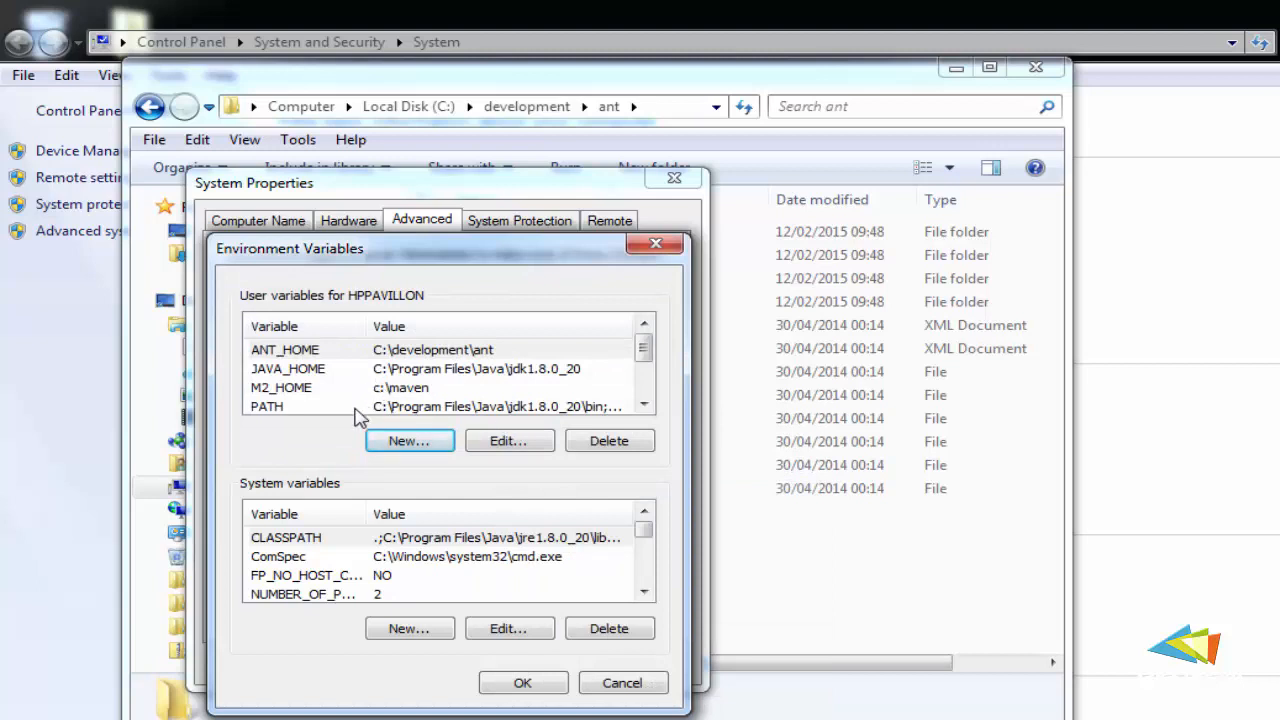
Append ;C:\development\ant\bin to the user PATH variable and apply the environment variable and system property changes
left_click(355, 407)
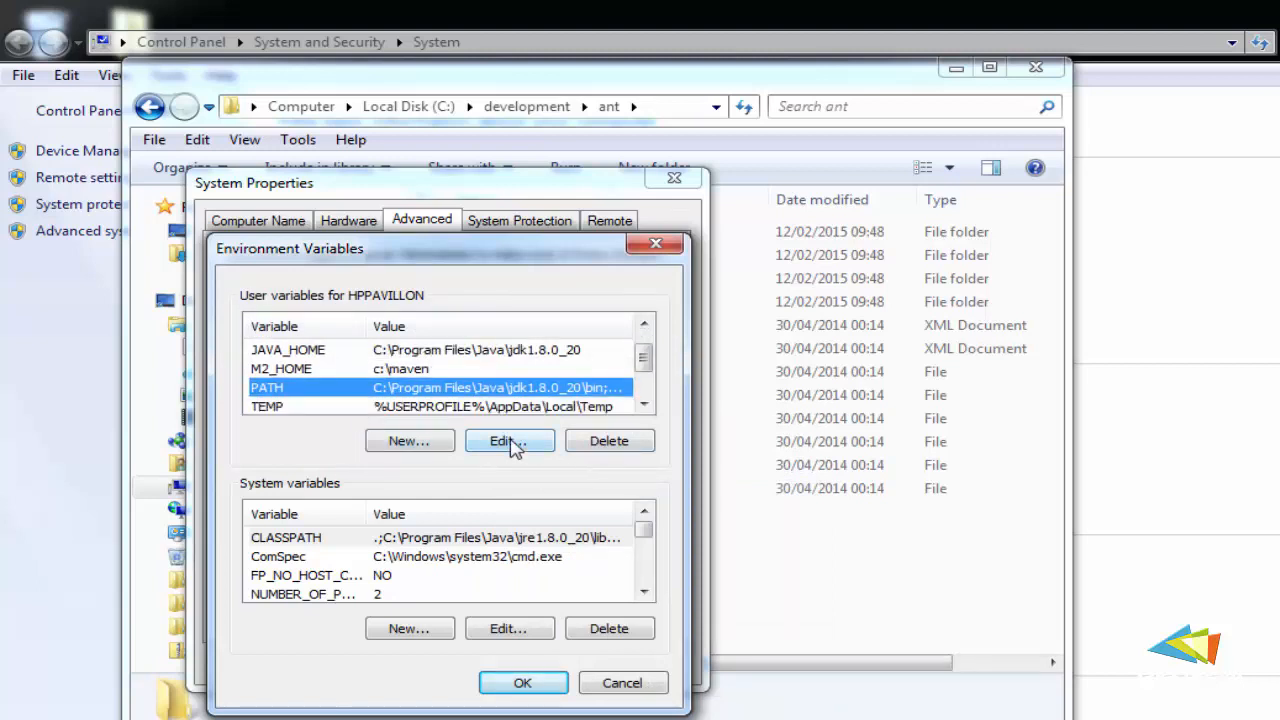
left_click(508, 445)
left_click(634, 392)
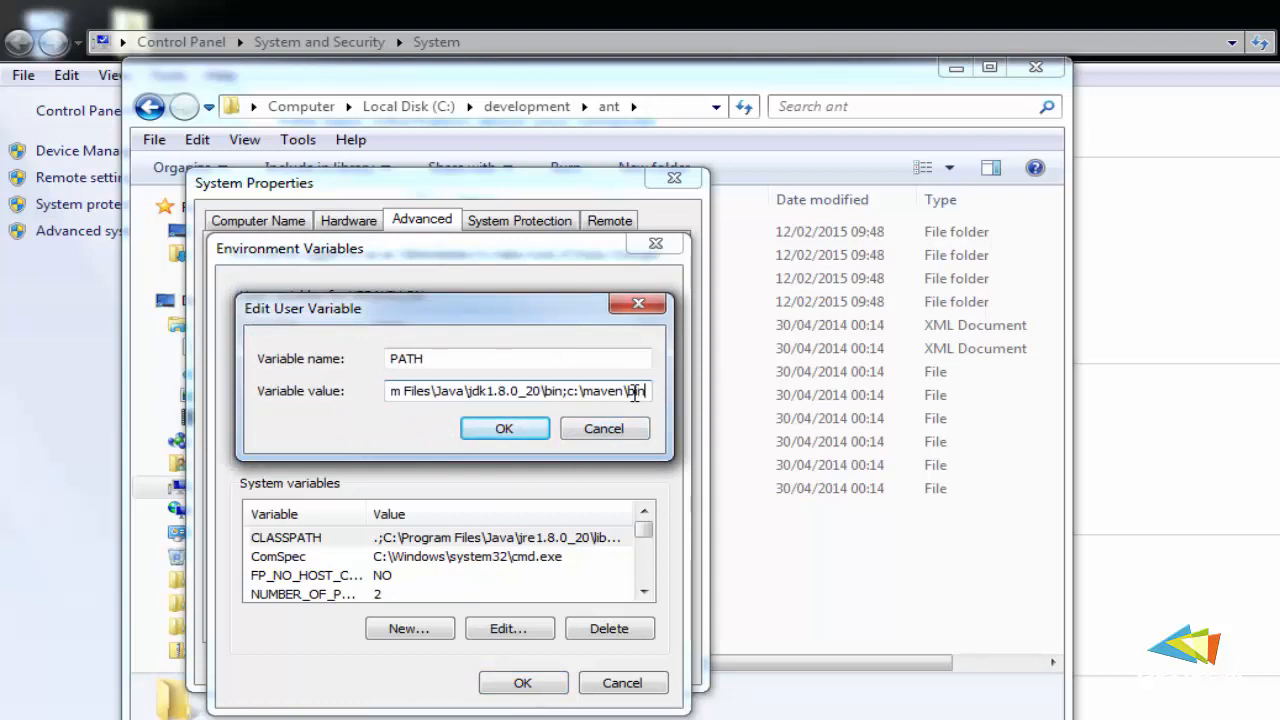
type(";")
key("ctrl+v")
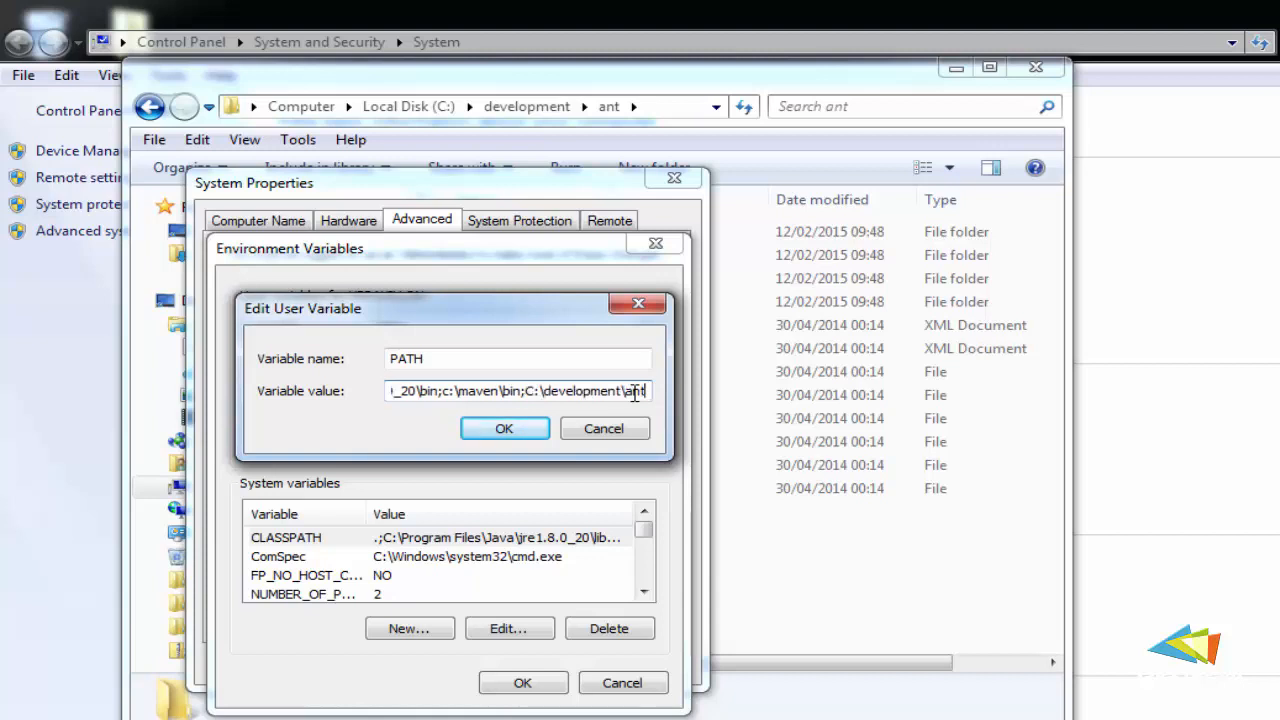
type("\\")
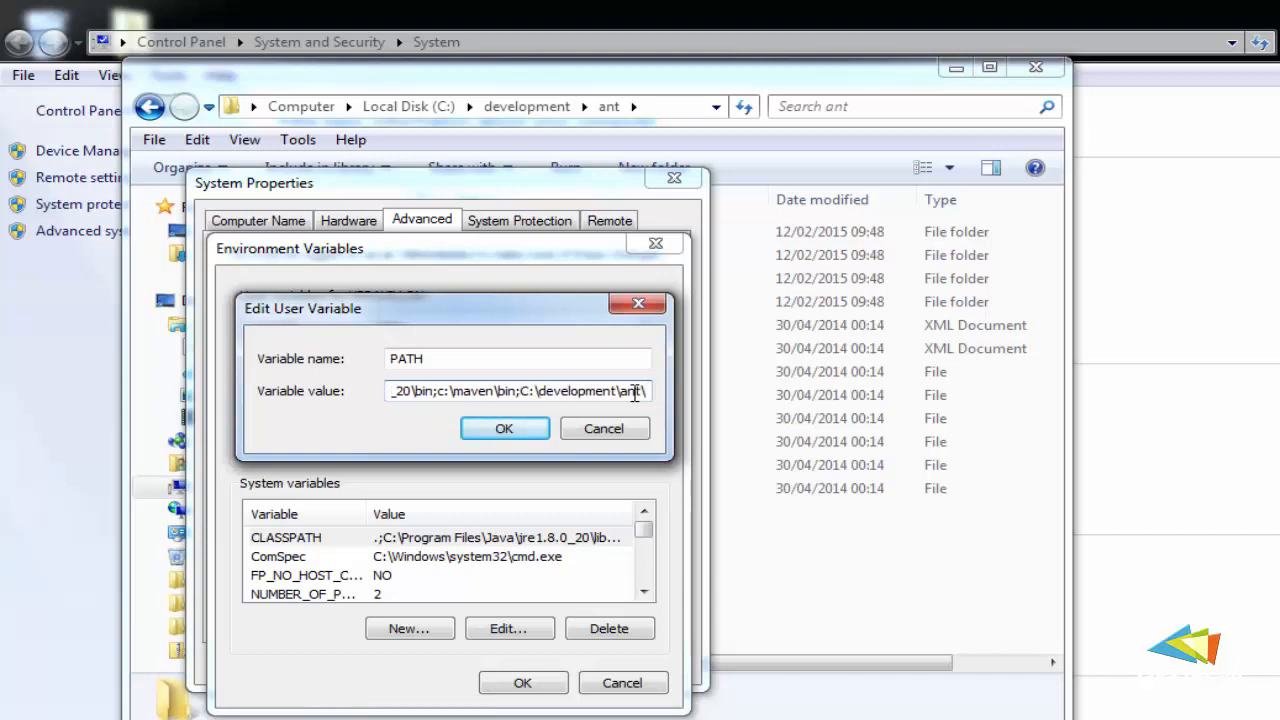
type("b")
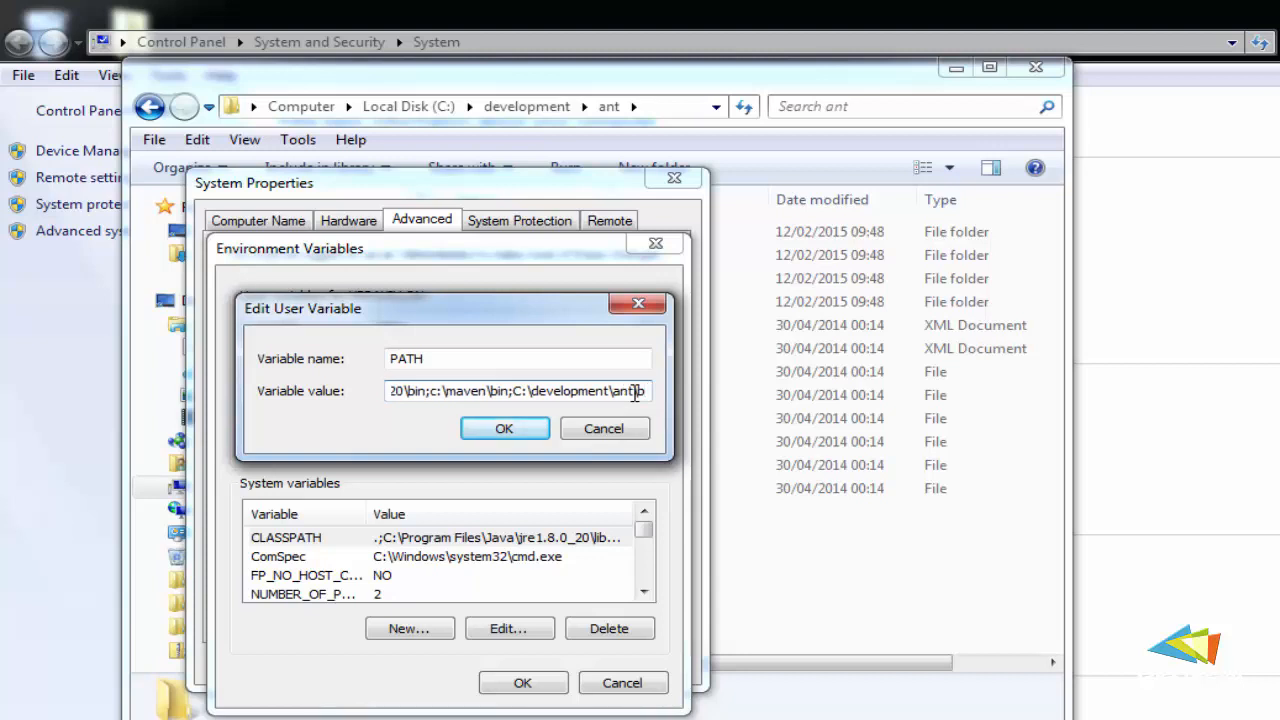
type("in")
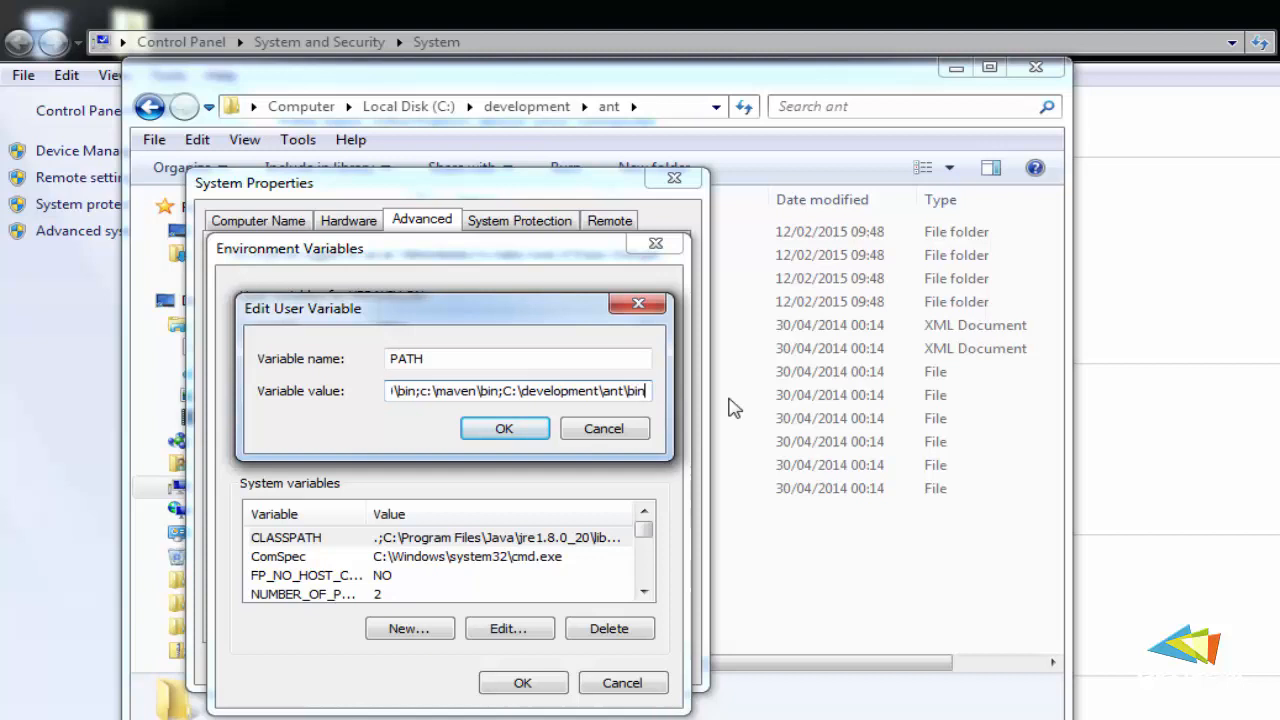
left_click(503, 432)
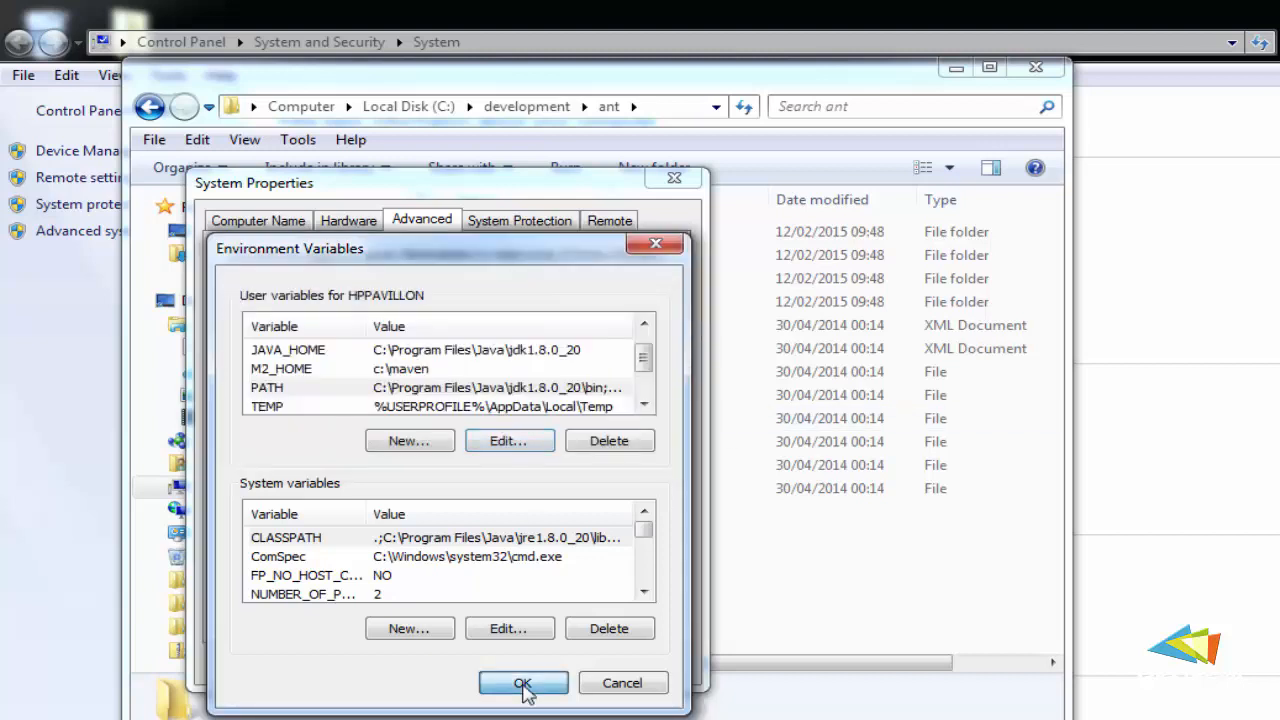
left_click(523, 683)
left_click(446, 669)
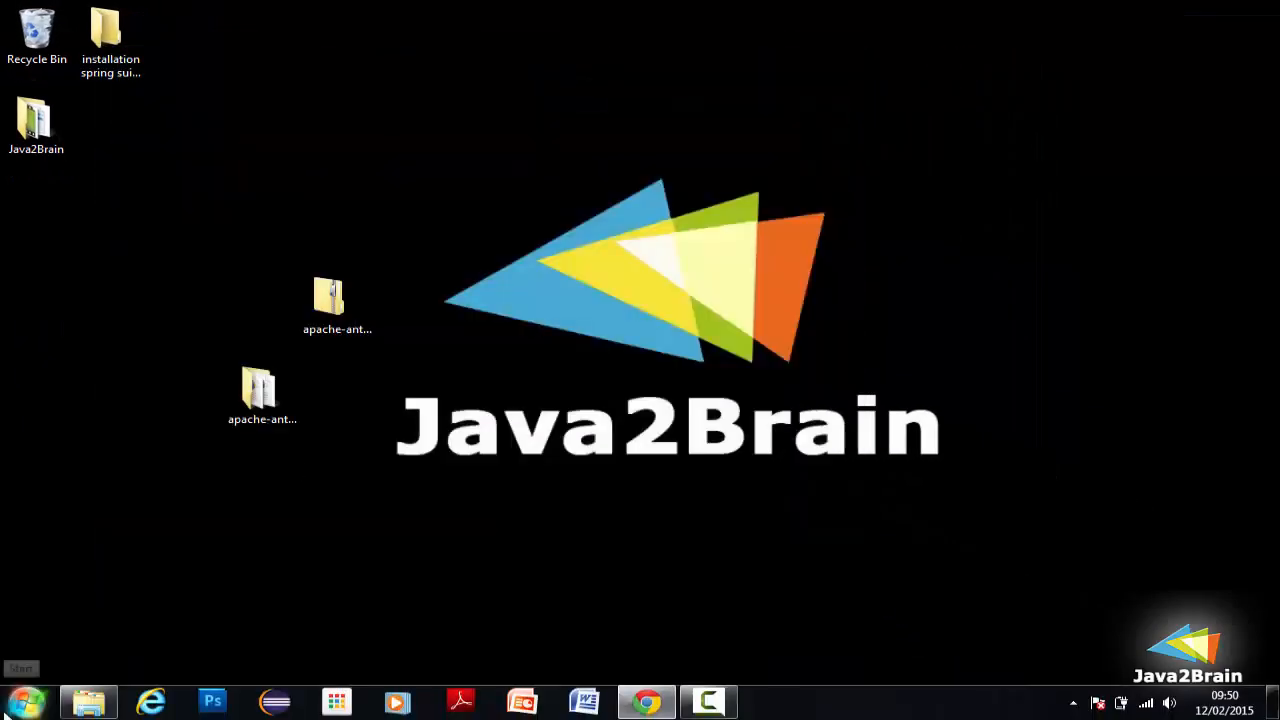
Search for cmd from the desktop and open a command prompt window
left_click(25, 702)
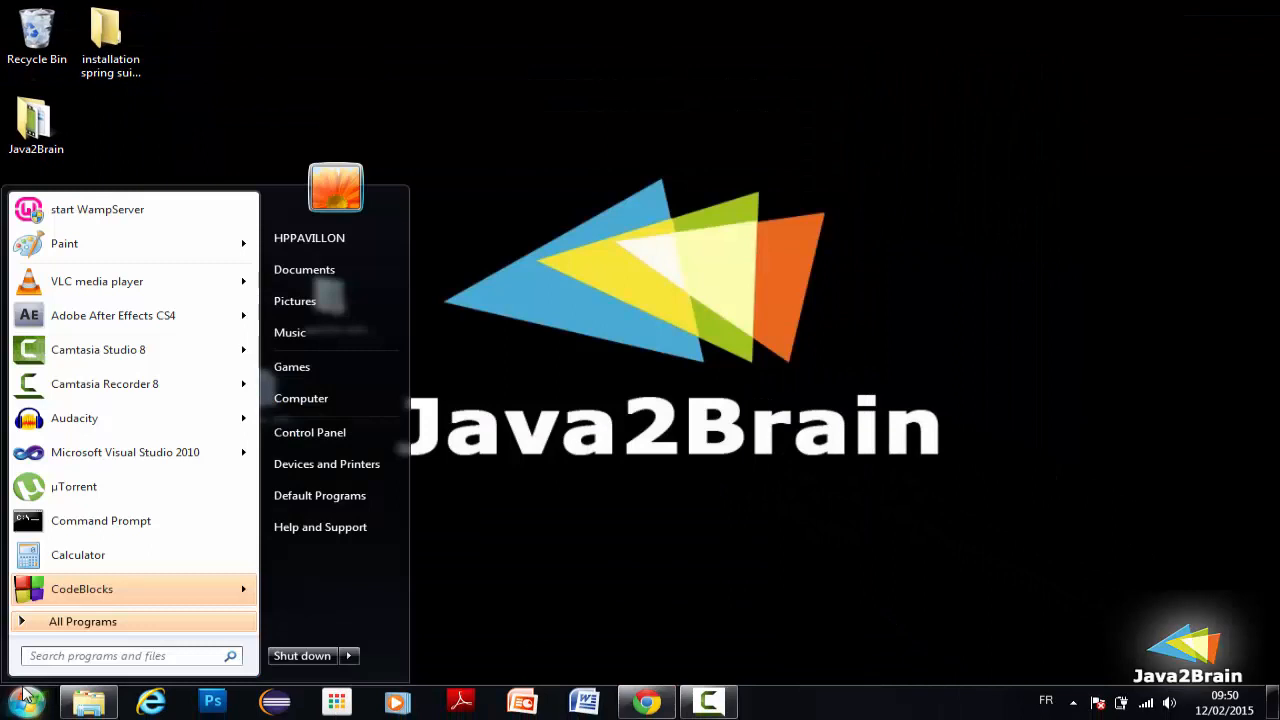
left_click(92, 654)
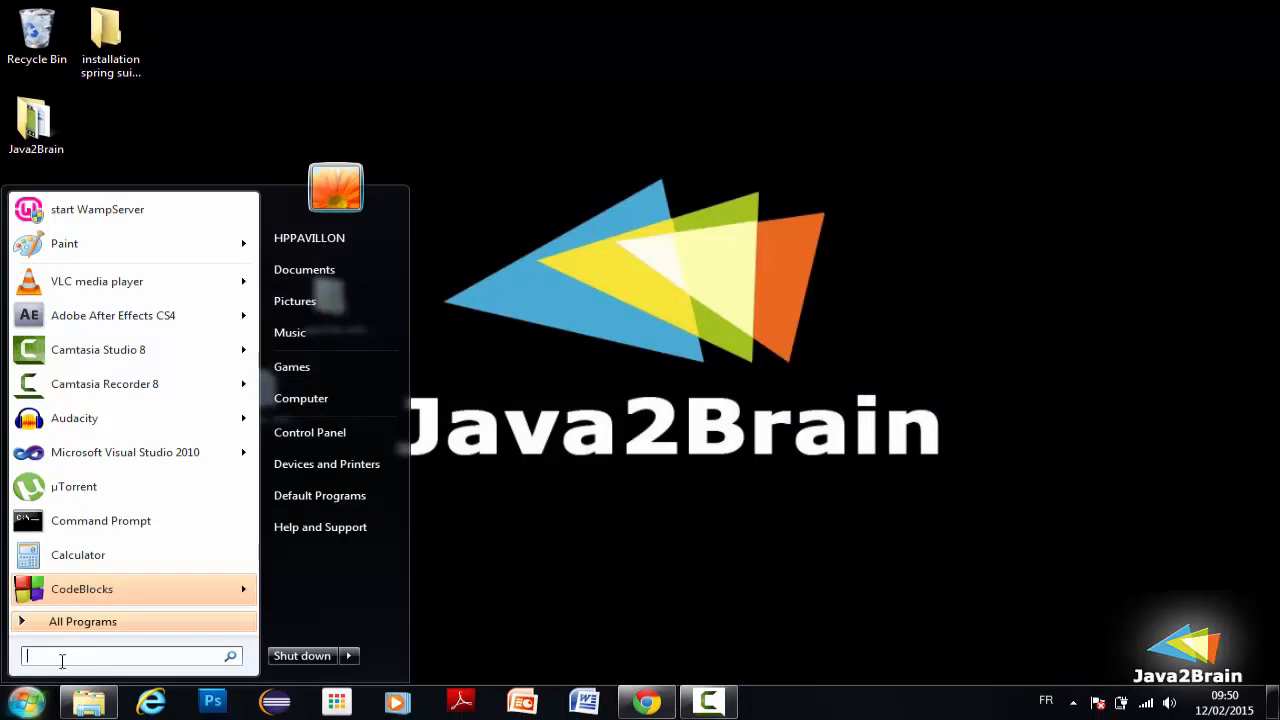
type("cm")
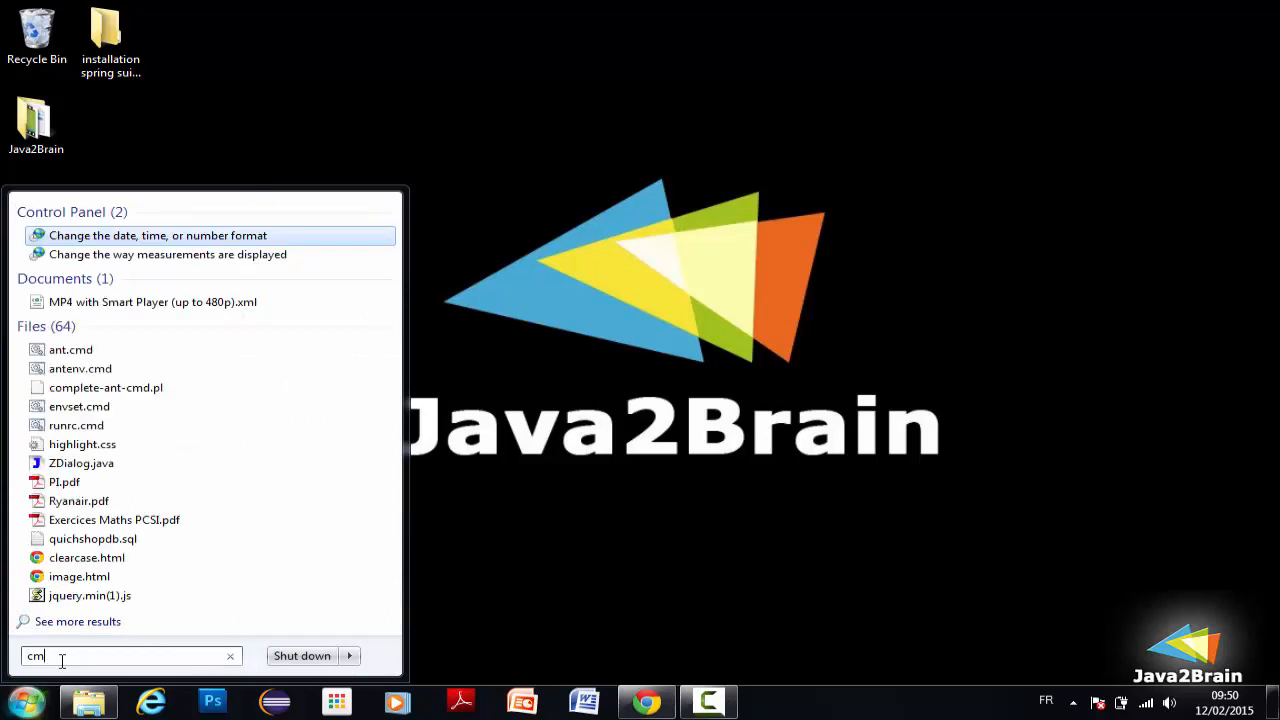
type("d")
key("Return")
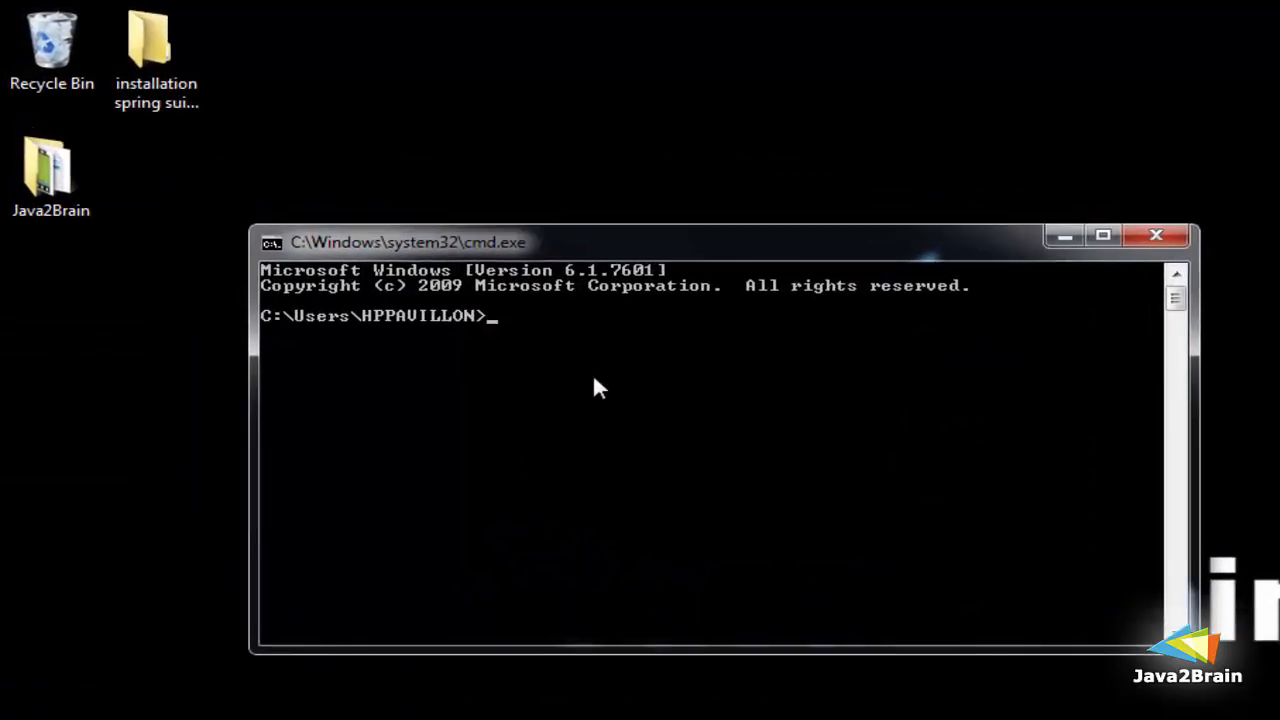
Run ant -version in the command prompt and compare the reported version with the apache-ant-1.9.4 folder name on the desktop
type("ant -version")
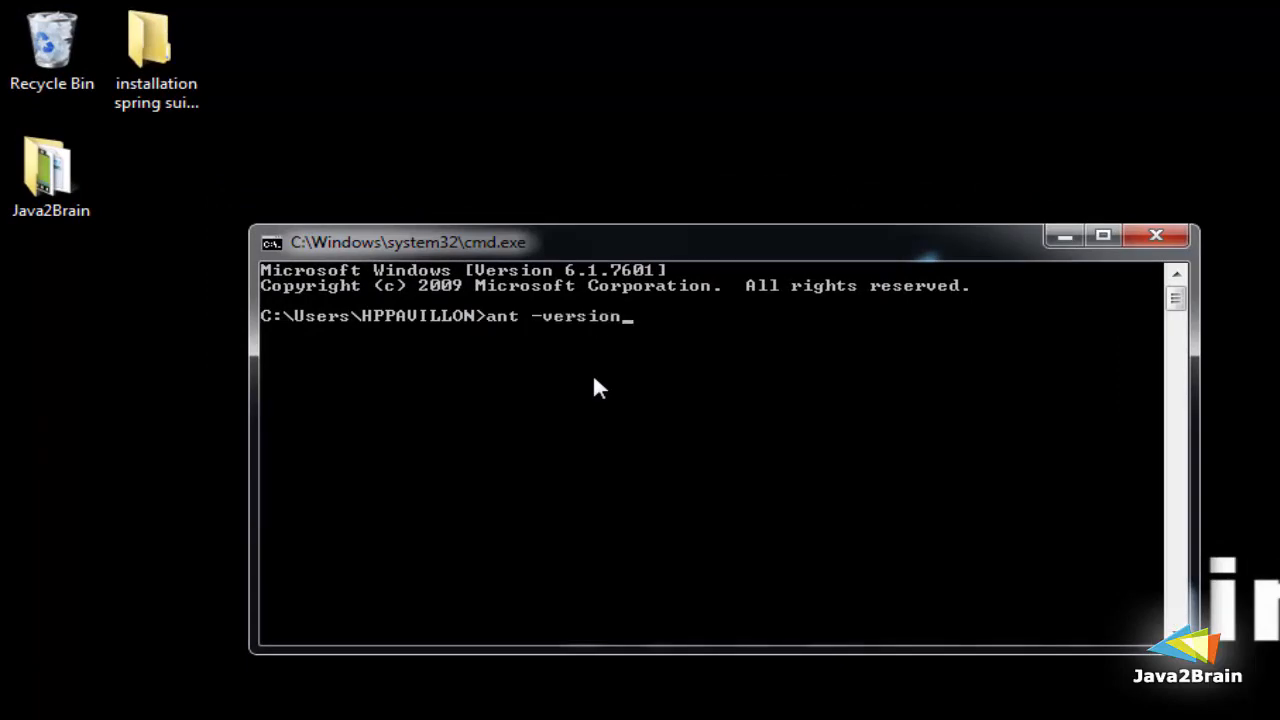
key("Return")
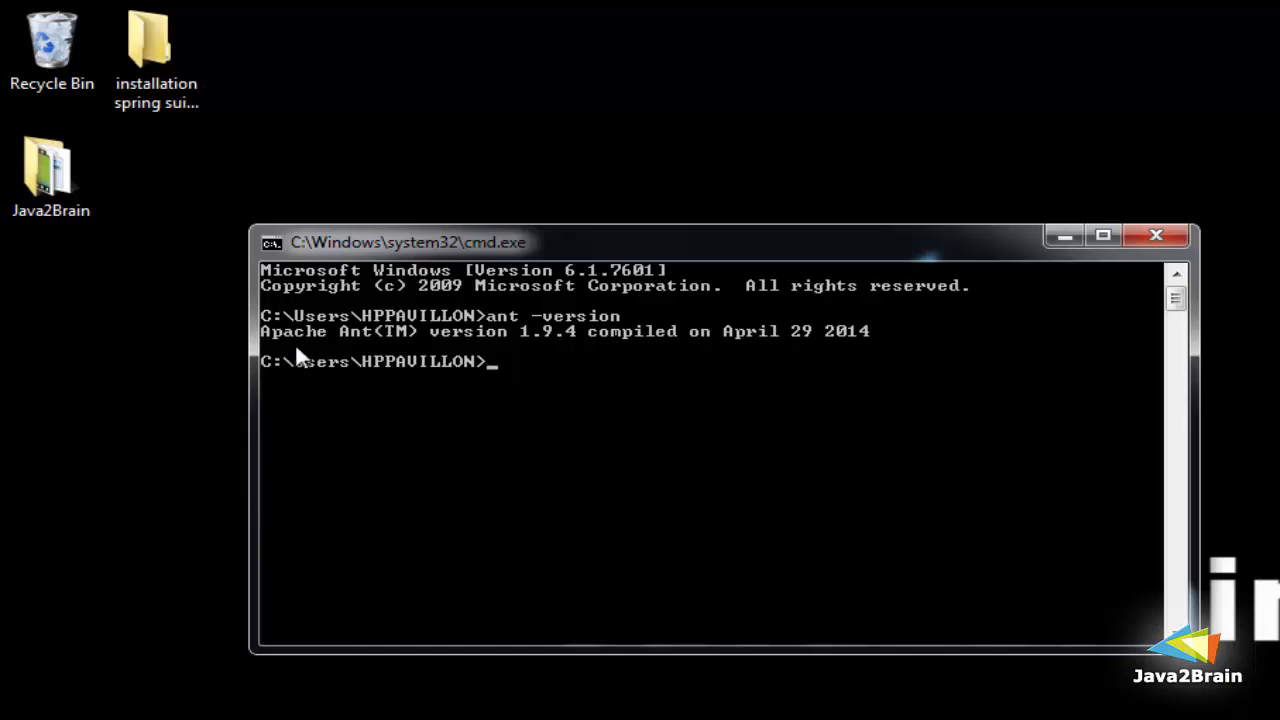
left_click_drag(552, 250, 801, 272)
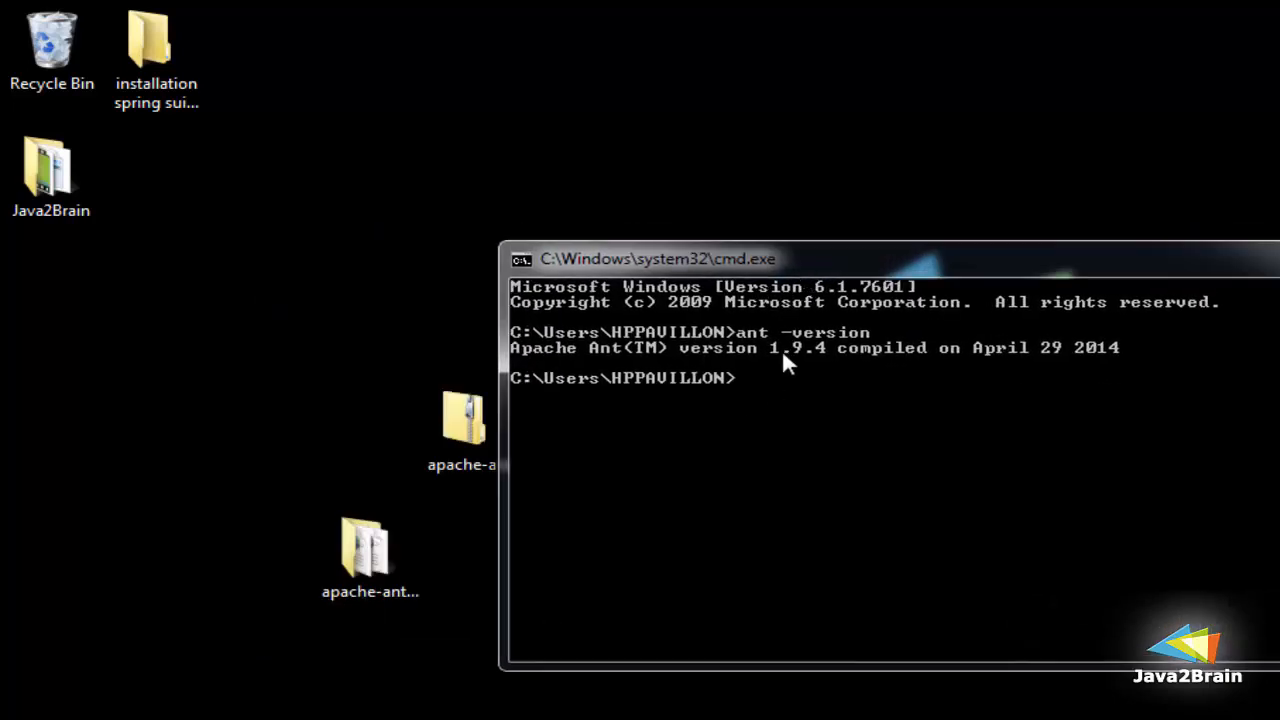
left_click(381, 578)
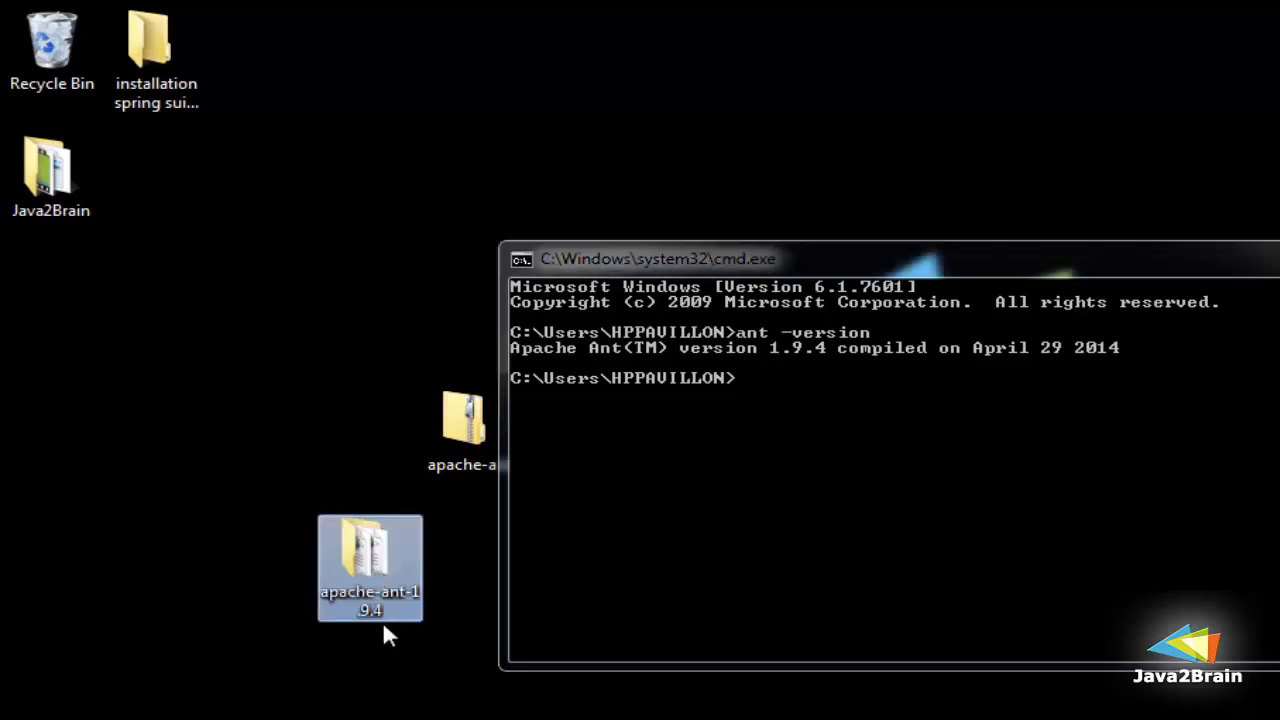